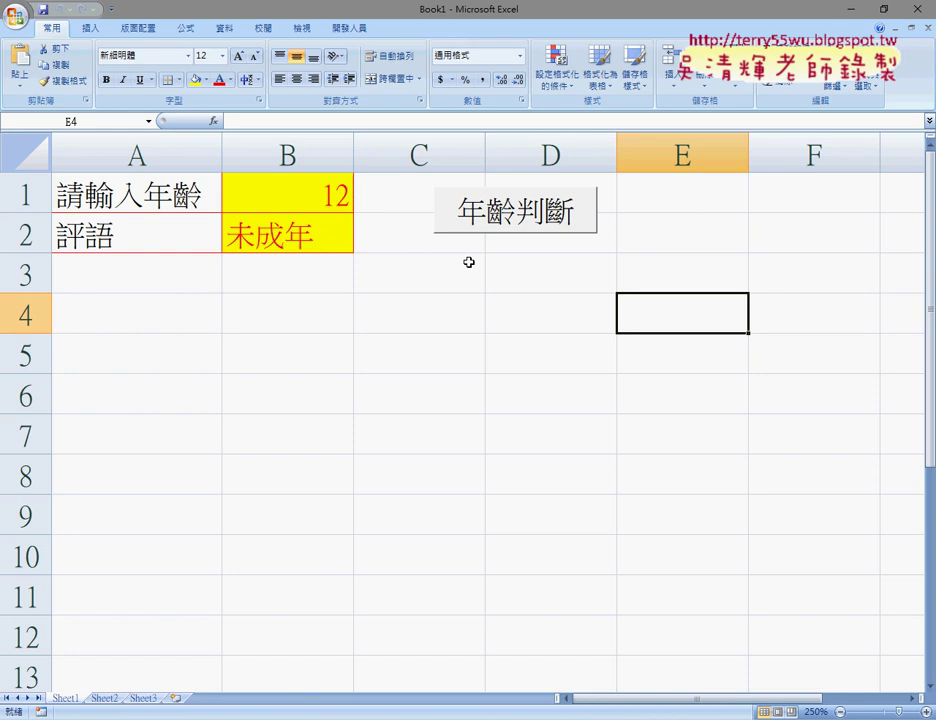
- Point out the age prompt in A1, the age in B1 and the verdict label in A2
{"action": "left_click", "coordinate": [133, 198]}
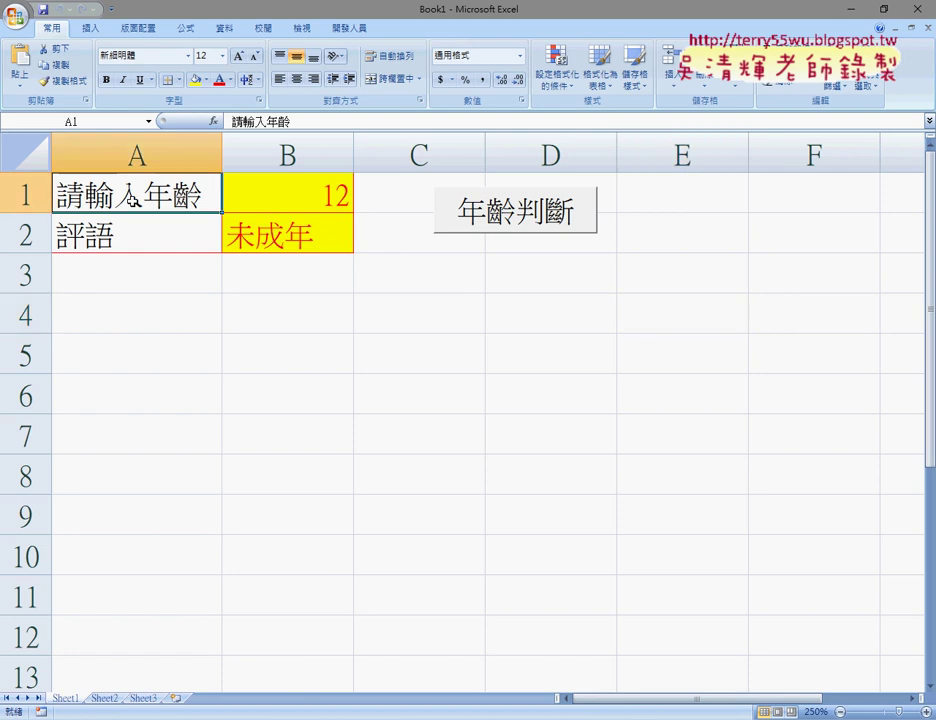
{"action": "left_click", "coordinate": [298, 205]}
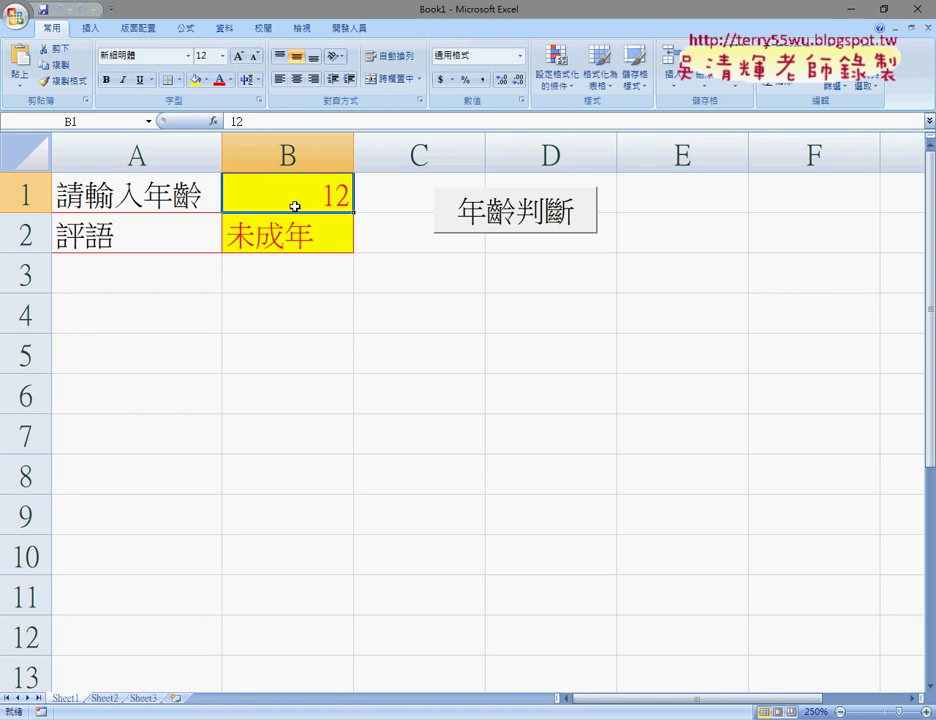
{"action": "left_click", "coordinate": [305, 236]}
{"action": "left_click", "coordinate": [146, 241]}
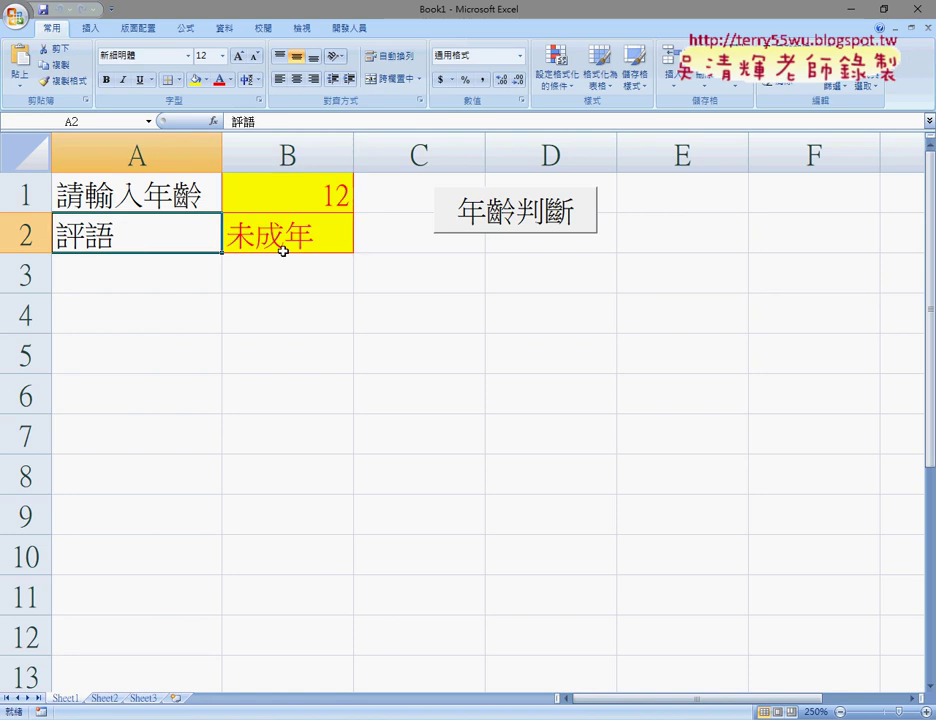
- Enter 55 in B1 and run the 年齡判斷 macro so B2 shows 壯年
{"action": "left_click", "coordinate": [311, 192]}
{"action": "double_click", "coordinate": [363, 193]}
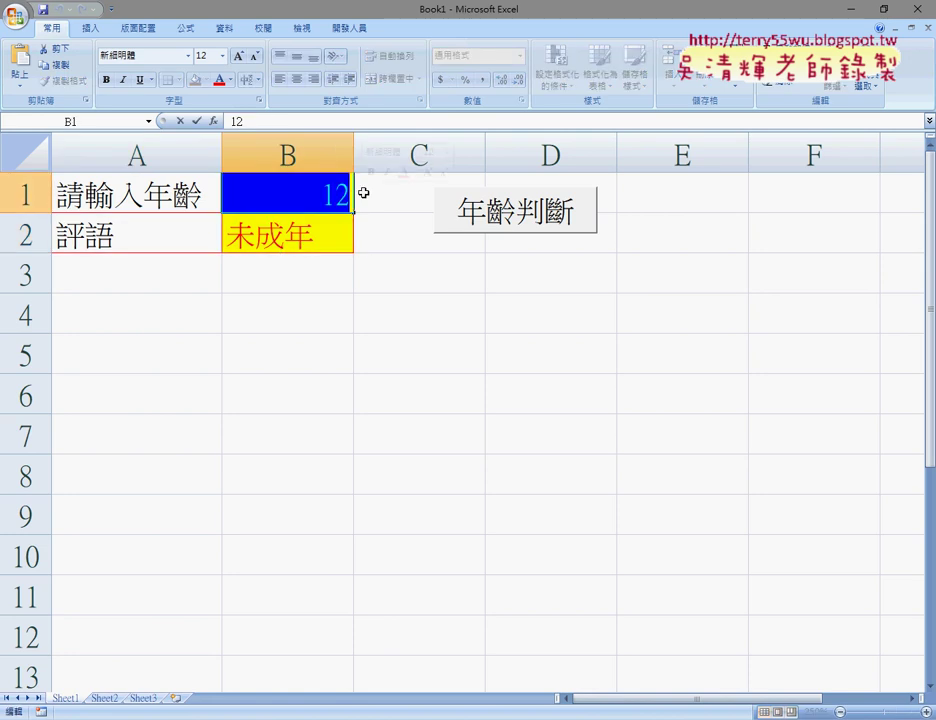
{"action": "type", "text": "55"}
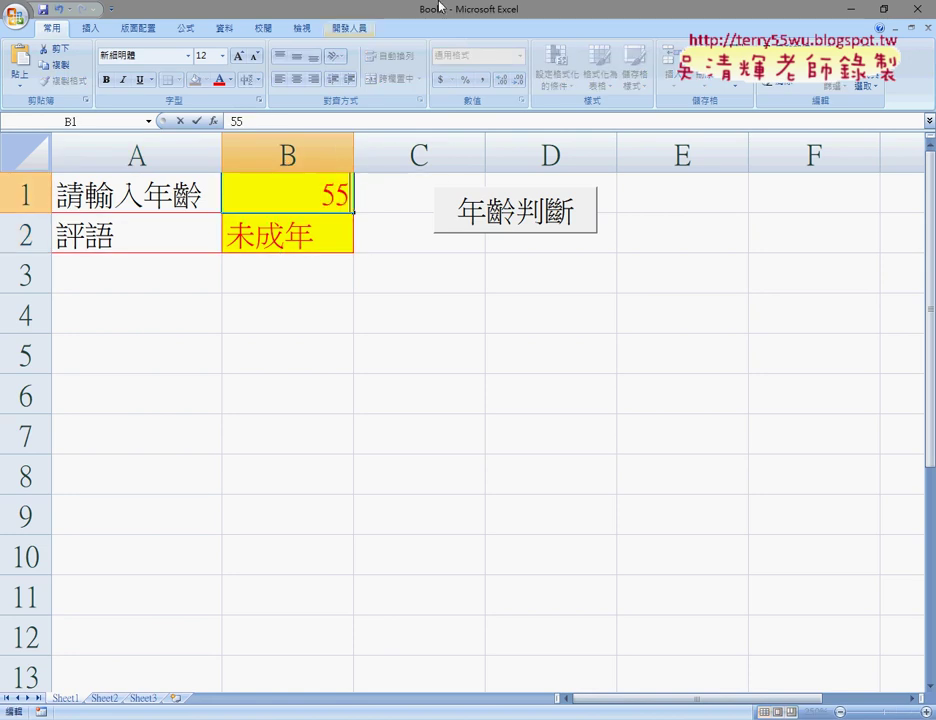
{"action": "left_click", "coordinate": [455, 284]}
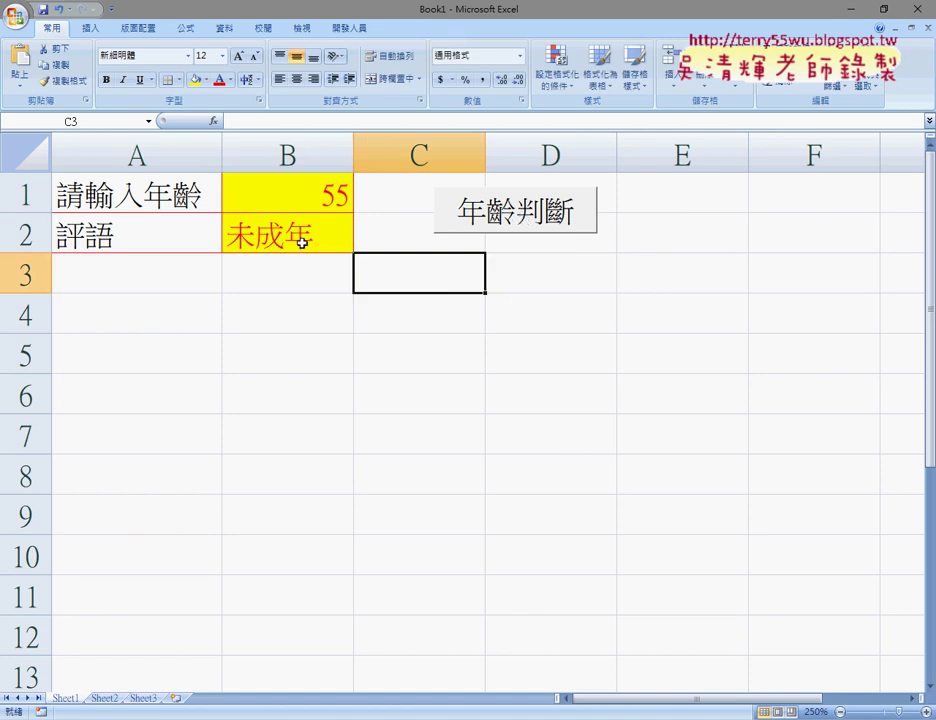
{"action": "left_click", "coordinate": [472, 230]}
{"action": "left_click", "coordinate": [303, 244]}
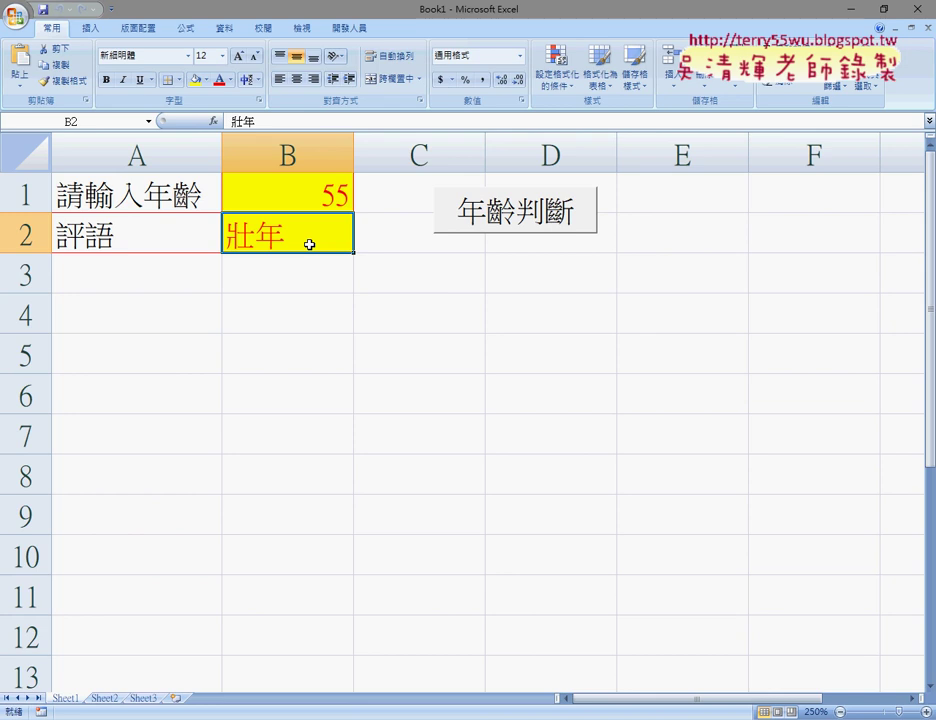
{"action": "left_click", "coordinate": [328, 193]}
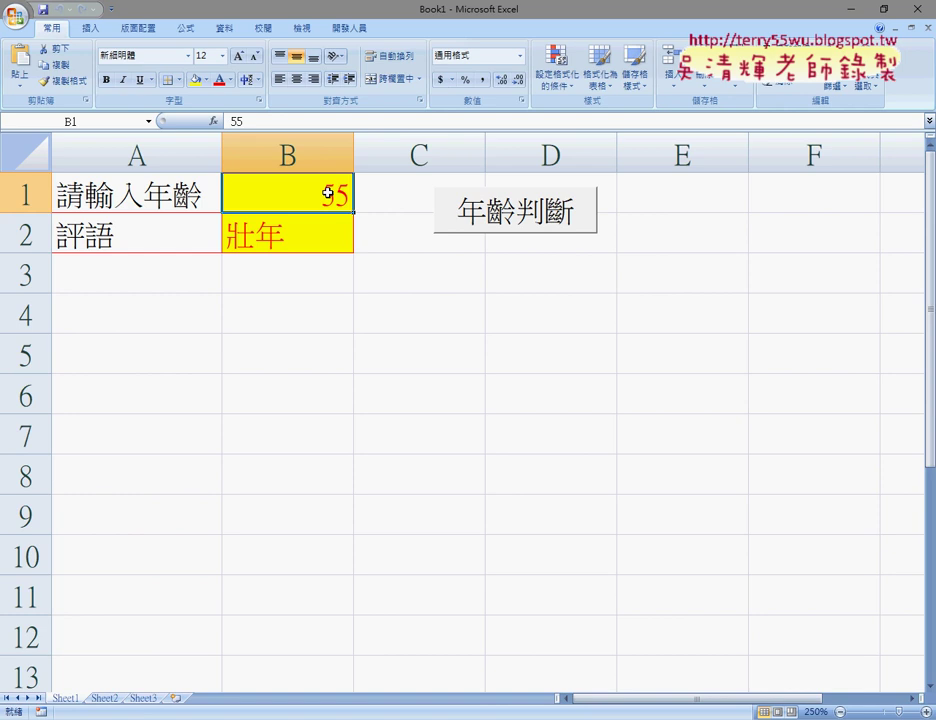
- Compare the age 55 in B1 with the verdict 壯年 in B2, then select B1
{"action": "left_click", "coordinate": [328, 232]}
{"action": "left_click", "coordinate": [326, 204]}
{"action": "left_click", "coordinate": [340, 237]}
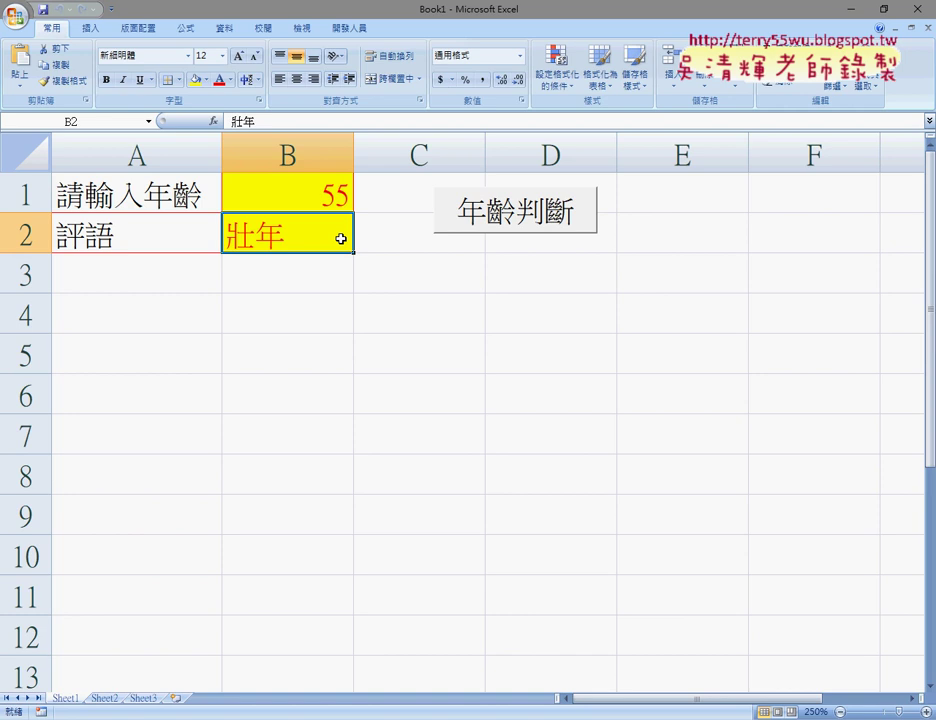
{"action": "left_click", "coordinate": [268, 190]}
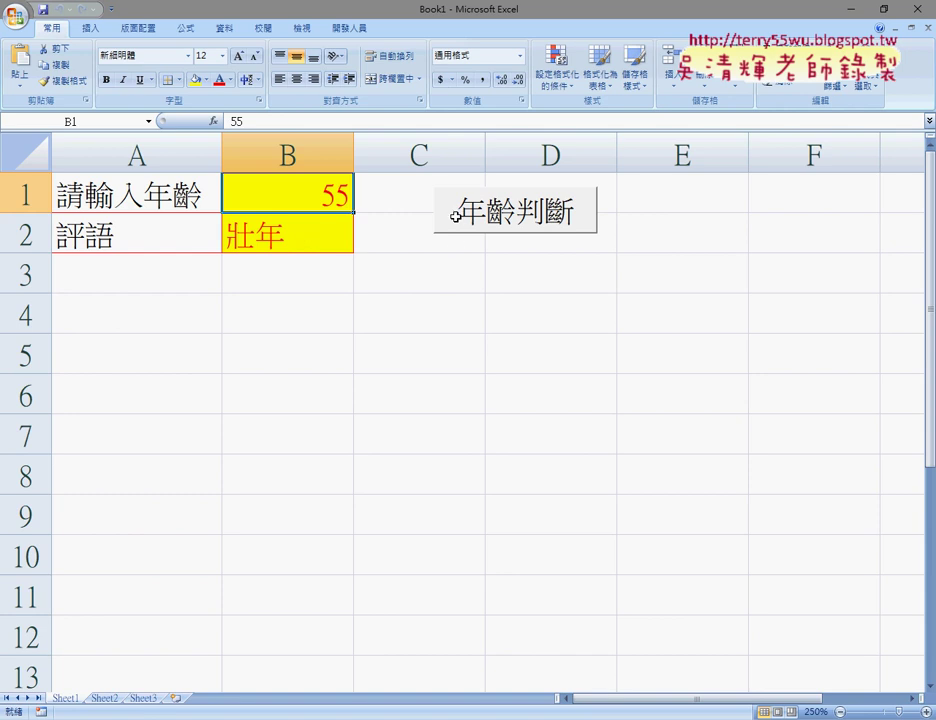
- Open the Visual Basic editor and undo the recent code edits back to the MsgBox version
{"action": "left_click", "coordinate": [349, 28]}
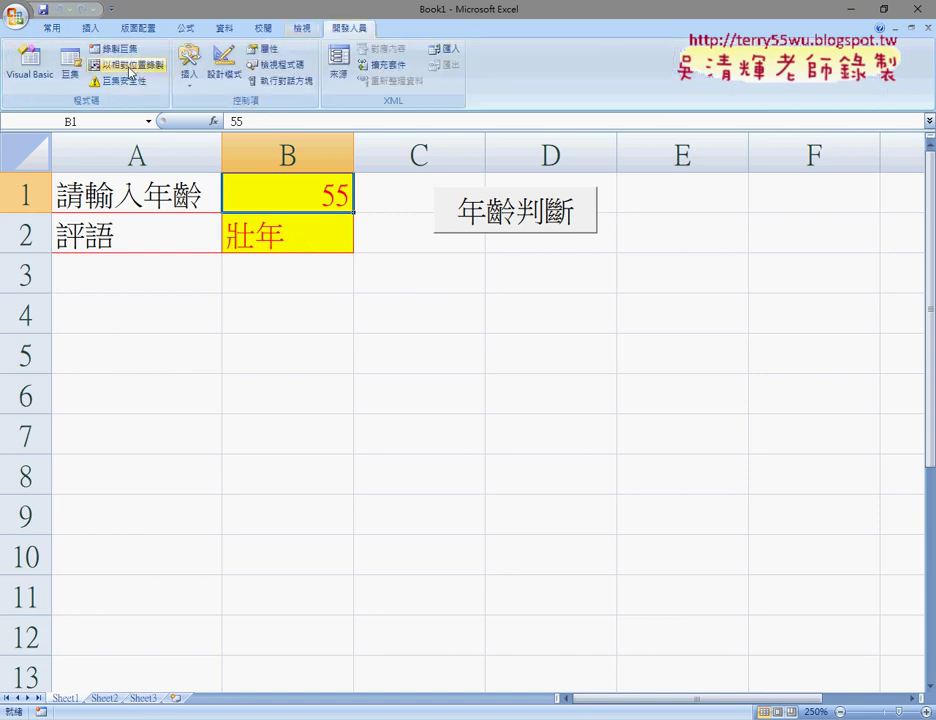
{"action": "left_click", "coordinate": [29, 78]}
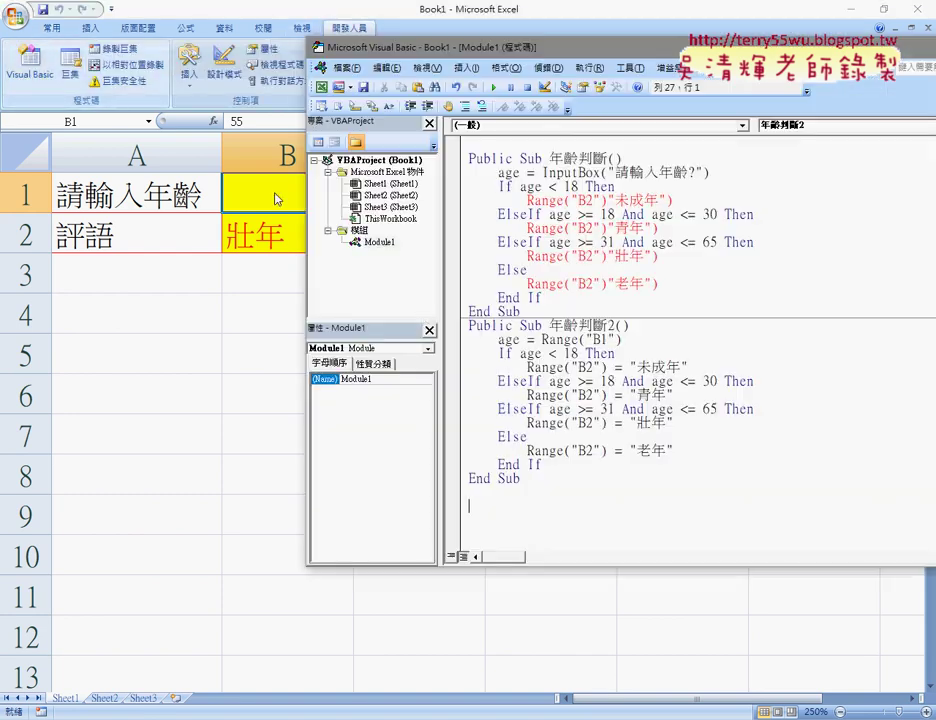
{"action": "left_click", "coordinate": [529, 353]}
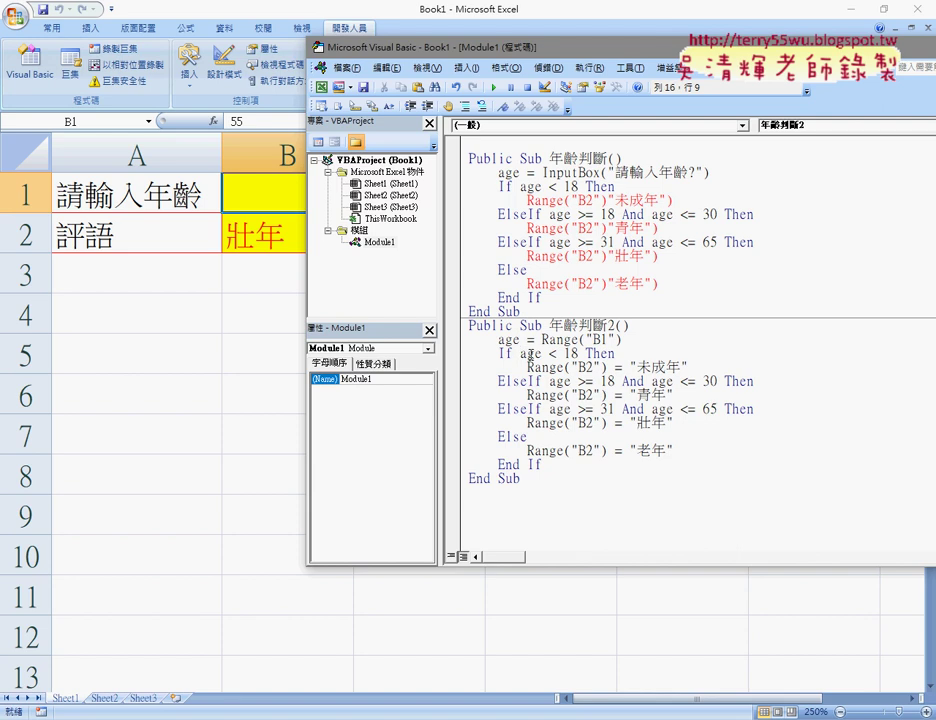
{"action": "key", "text": "ctrl+z"}
{"action": "key", "text": "ctrl+z"}
{"action": "key", "text": "ctrl+z"}
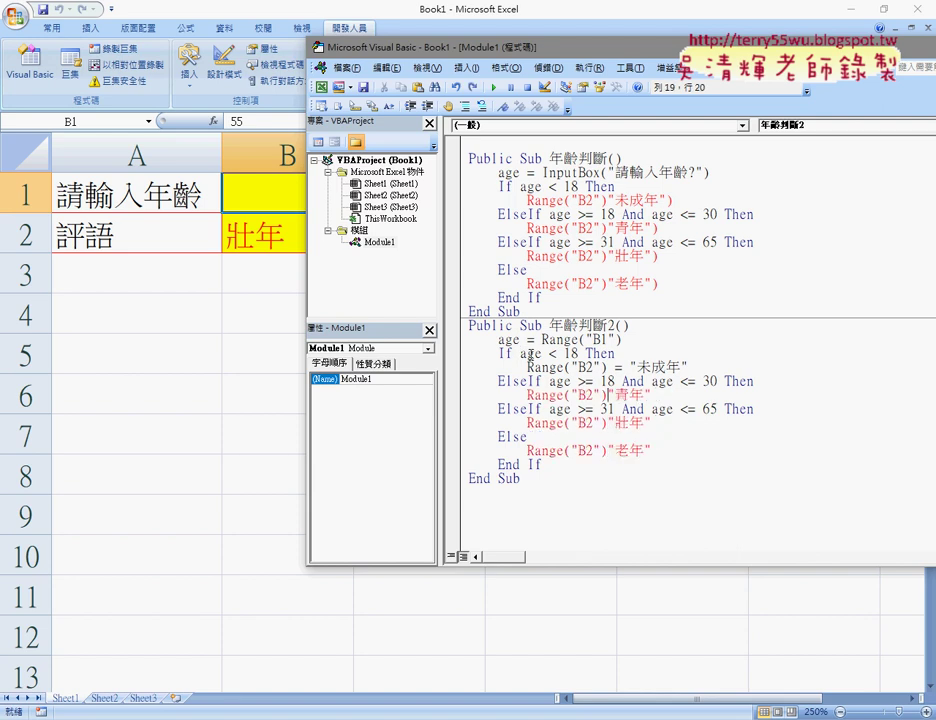
{"action": "key", "text": "ctrl+z"}
{"action": "key", "text": "ctrl+z"}
{"action": "key", "text": "ctrl+z"}
{"action": "key", "text": "ctrl+z"}
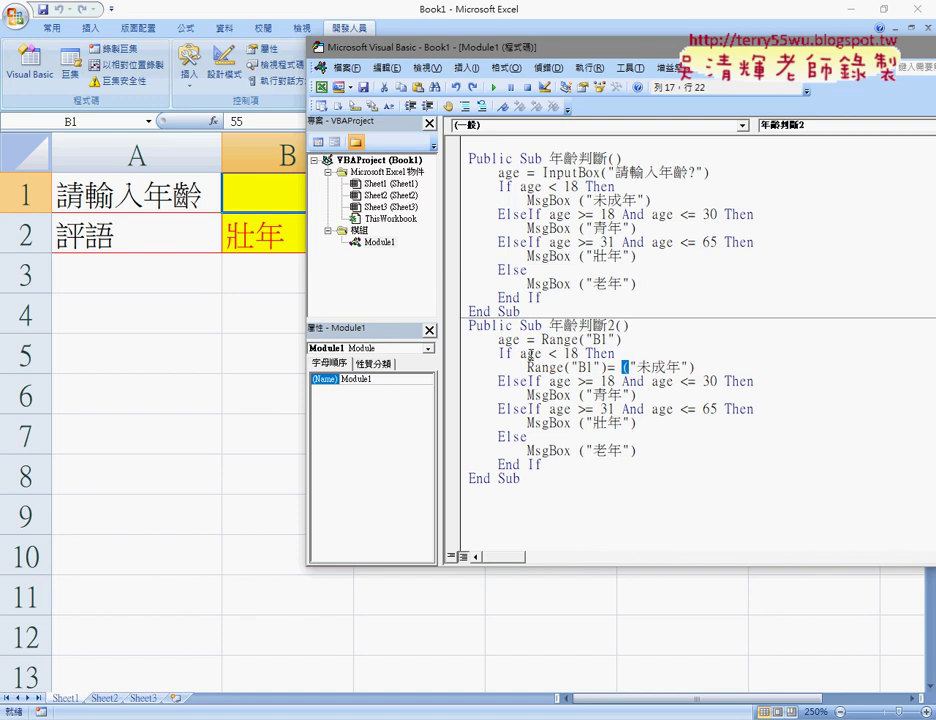
{"action": "key", "text": "ctrl+z"}
{"action": "key", "text": "ctrl+z"}
{"action": "key", "text": "ctrl+z"}
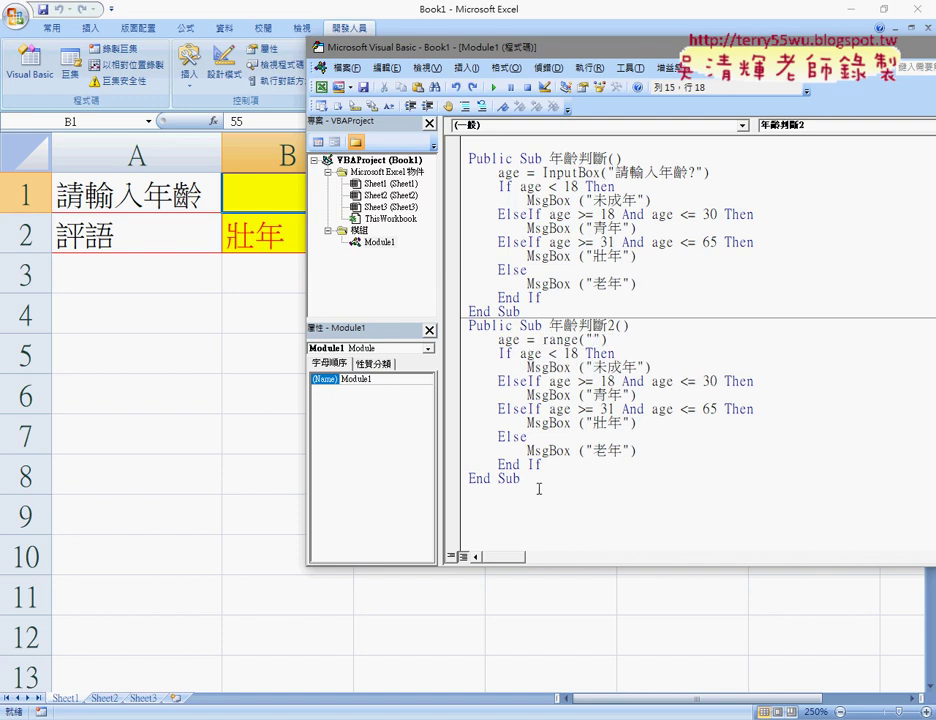
- Delete the 年齡判斷2 procedure and select the whole 年齡判斷 procedure
{"action": "left_click_drag", "start_coordinate": [539, 488], "coordinate": [455, 326]}
{"action": "key", "text": "Delete"}
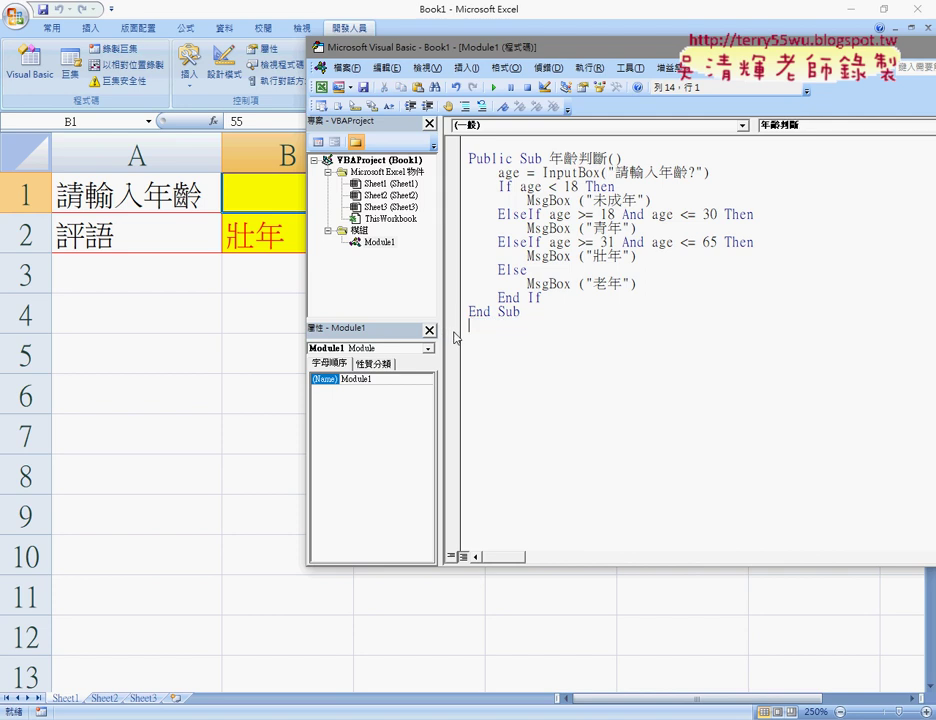
{"action": "left_click_drag", "start_coordinate": [560, 334], "coordinate": [494, 200]}
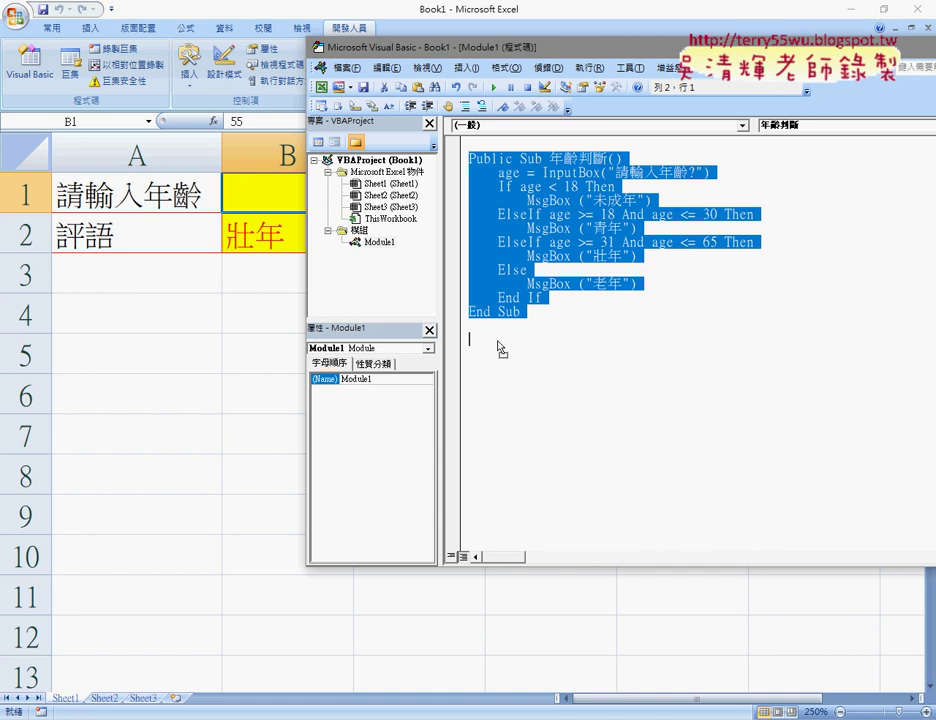
- Paste a copy of the 年齡判斷 procedure on the blank line below its End Sub
{"action": "left_click", "coordinate": [501, 348]}
{"action": "type", "text": "Public Sub 年齡判斷()     age = InputBox(\"請輸入年齡?\")     If age < 18 Then         MsgBox (\"未成年\")     ElseIf age >= 18 And age <= 30 Then         MsgBox (\"青年\")     ElseIf age >= 31 And age <= 65 Then         MsgBox (\"壯年\")     Else         MsgBox (\"老年\")     End If End Sub"}
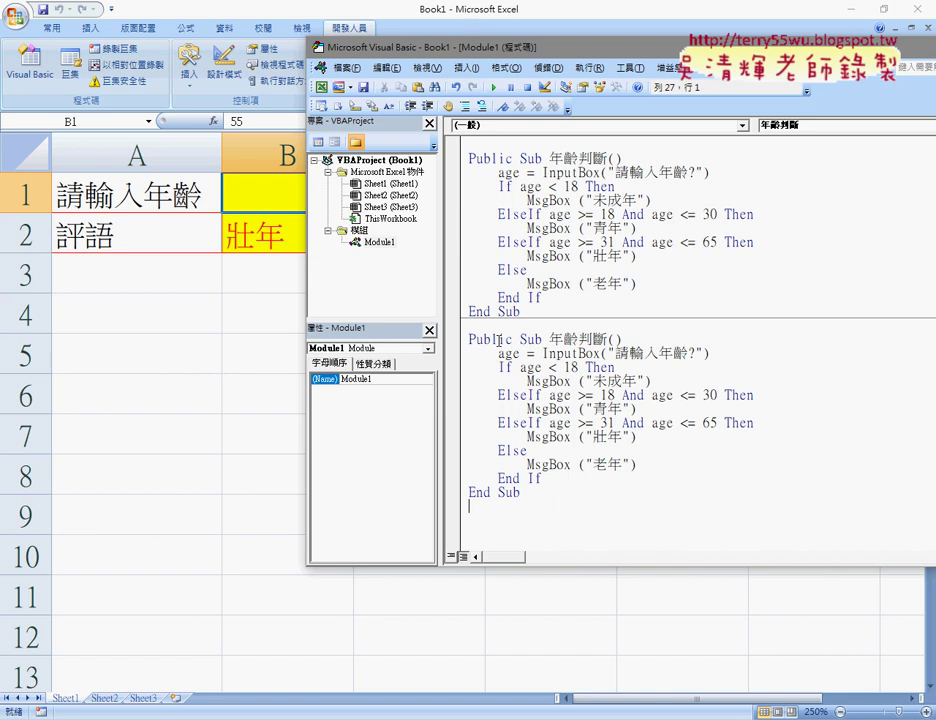
- Rename the copy 年齡判斷2 and replace its InputBox("請輸入年齡?") with range("B1")
{"action": "left_click", "coordinate": [618, 339]}
{"action": "type", "text": "2"}
{"action": "left_click_drag", "start_coordinate": [544, 353], "coordinate": [608, 354]}
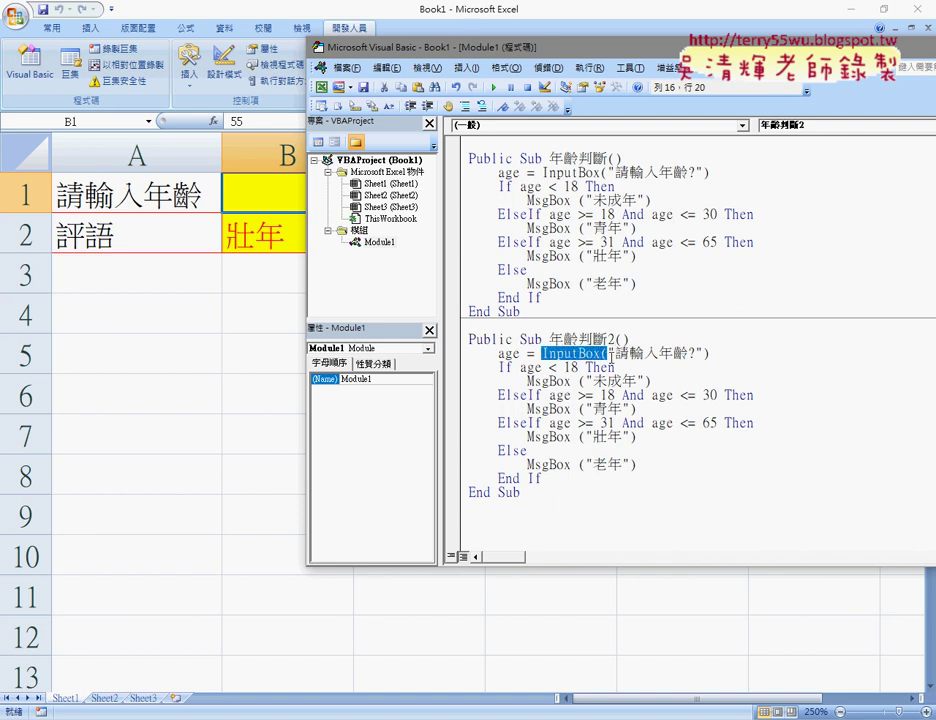
{"action": "left_click_drag", "start_coordinate": [490, 48], "coordinate": [580, 62]}
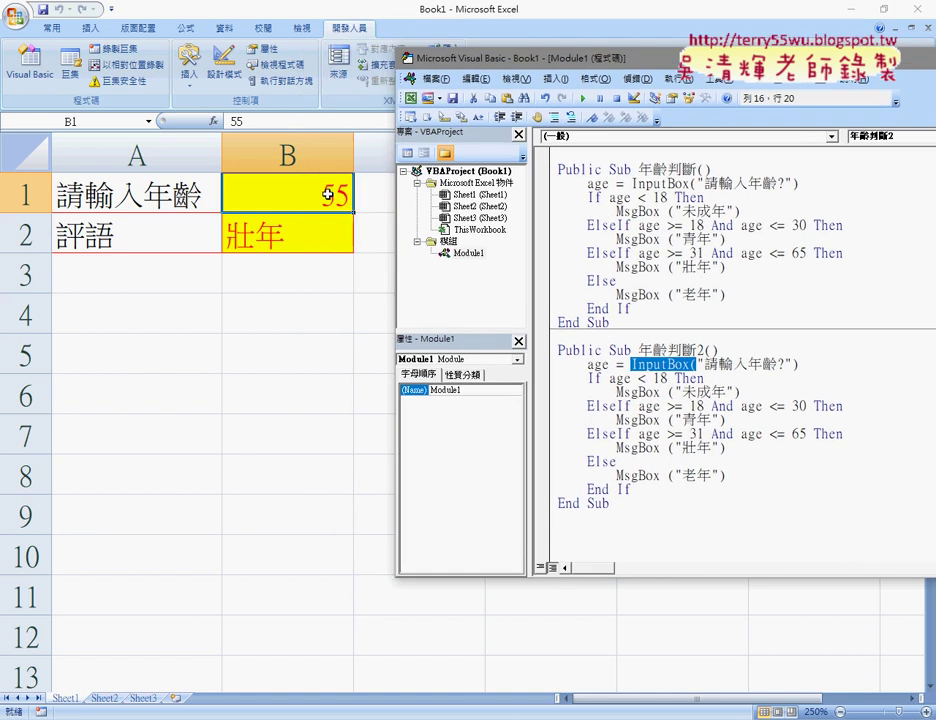
{"action": "left_click_drag", "start_coordinate": [800, 364], "coordinate": [632, 366]}
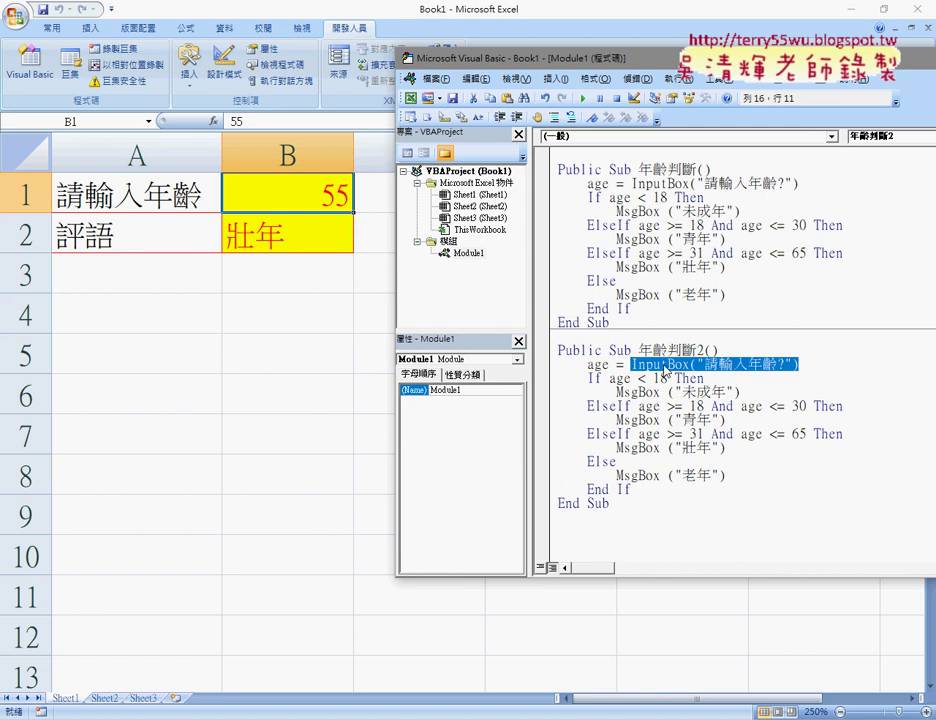
{"action": "type", "text": "ra"}
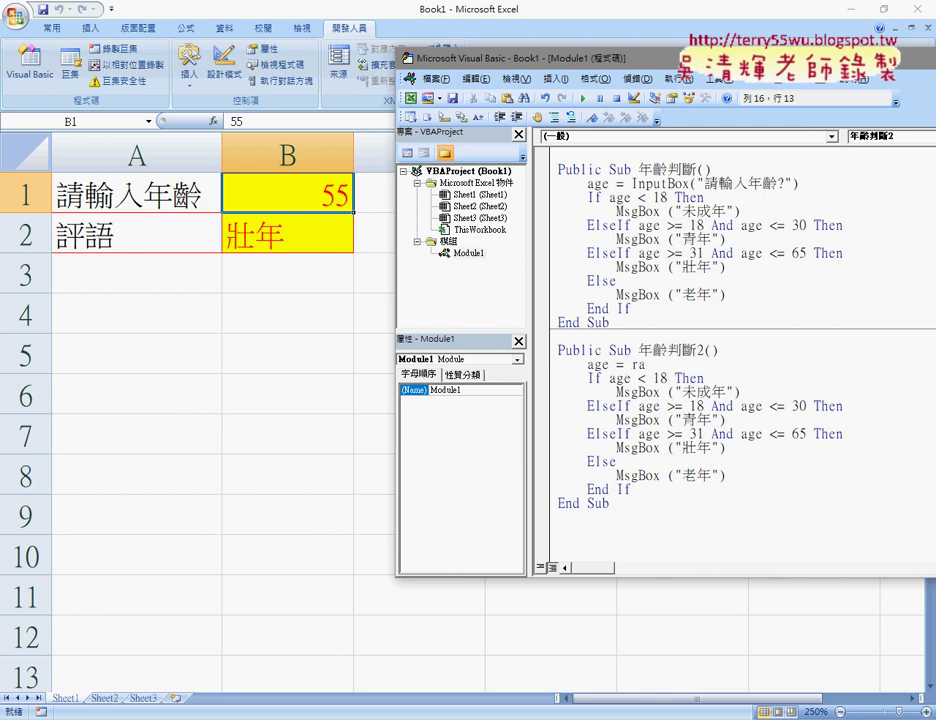
{"action": "type", "text": "nge"}
{"action": "type", "text": "(\""}
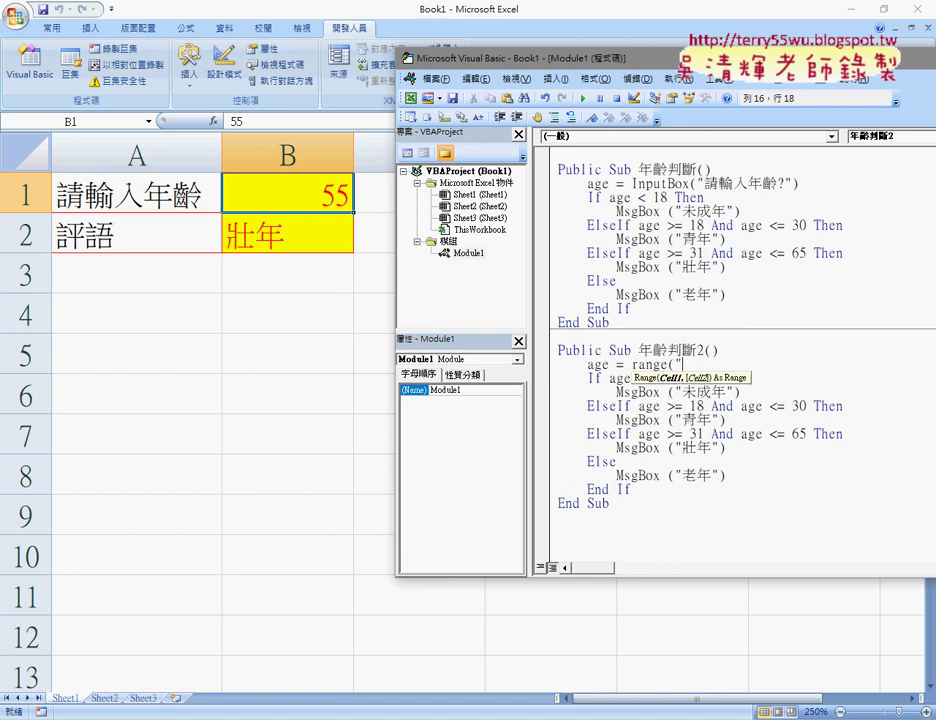
{"action": "type", "text": "B"}
{"action": "type", "text": "1\""}
{"action": "type", "text": ")"}
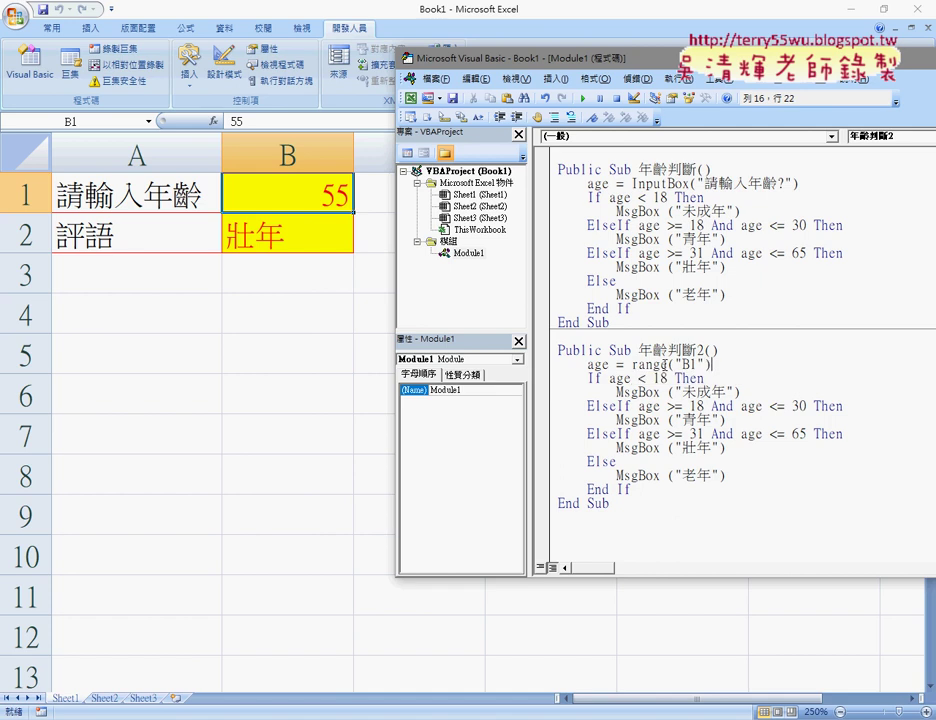
- Annotate how Range("B1") feeds 55 into age, then select MsgBox ( on the first verdict line
{"action": "left_click_drag", "start_coordinate": [711, 365], "coordinate": [630, 366]}
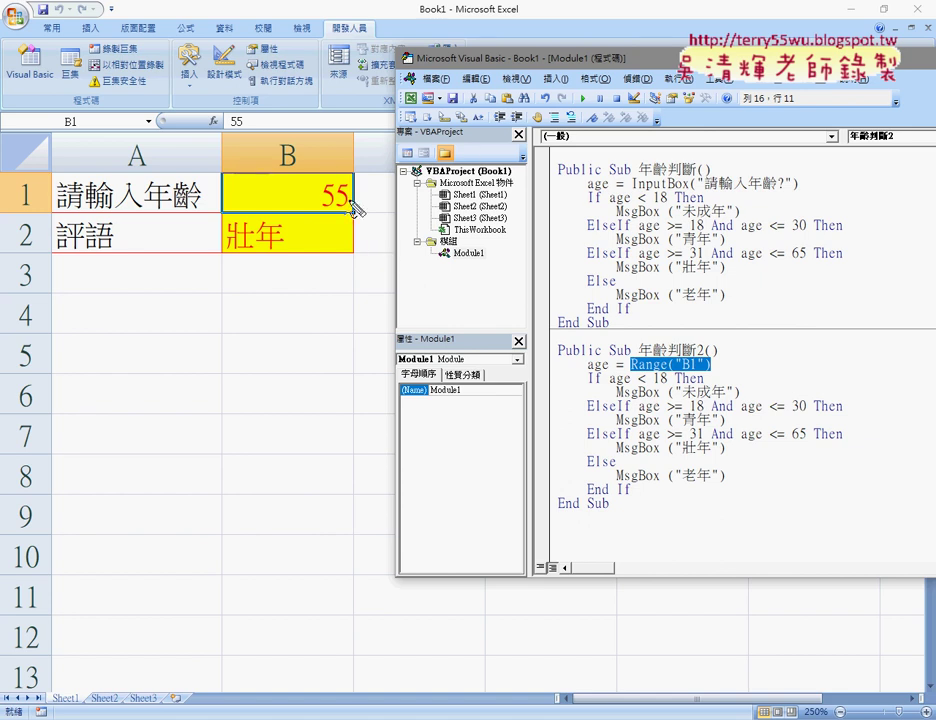
{"action": "mouse_move", "coordinate": [352, 206]}
{"action": "left_mouse_down"}
{"action": "mouse_move", "coordinate": [620, 272]}
{"action": "mouse_move", "coordinate": [652, 345]}
{"action": "mouse_move", "coordinate": [592, 358]}
{"action": "mouse_move", "coordinate": [593, 381]}
{"action": "left_mouse_up"}
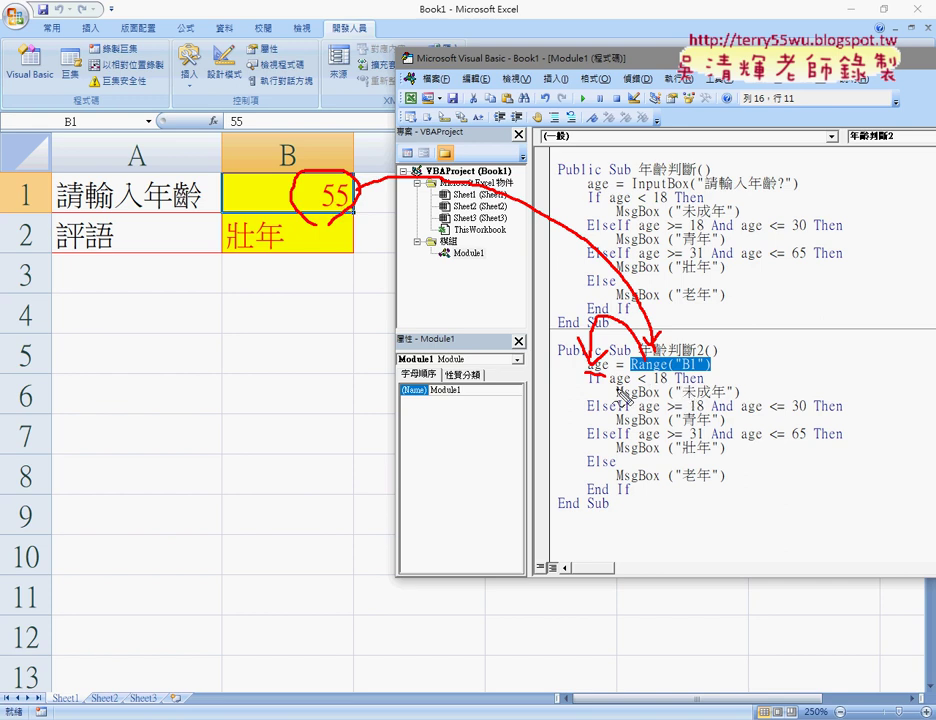
{"action": "left_click_drag", "start_coordinate": [621, 392], "coordinate": [634, 392]}
{"action": "key", "text": "Escape"}
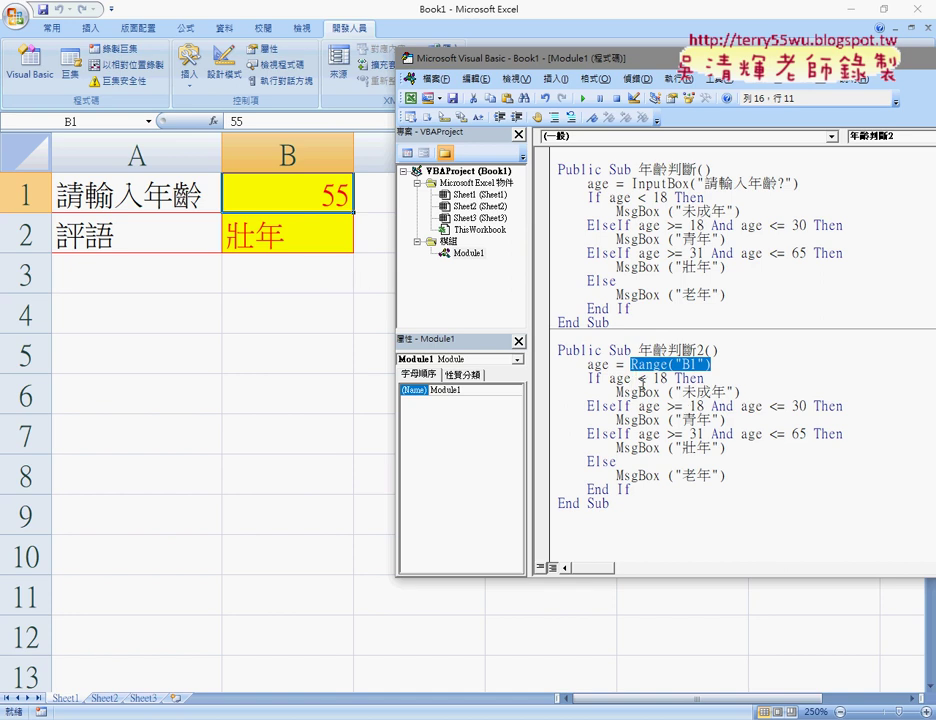
{"action": "left_click", "coordinate": [676, 392]}
{"action": "left_click_drag", "start_coordinate": [676, 392], "coordinate": [616, 392]}
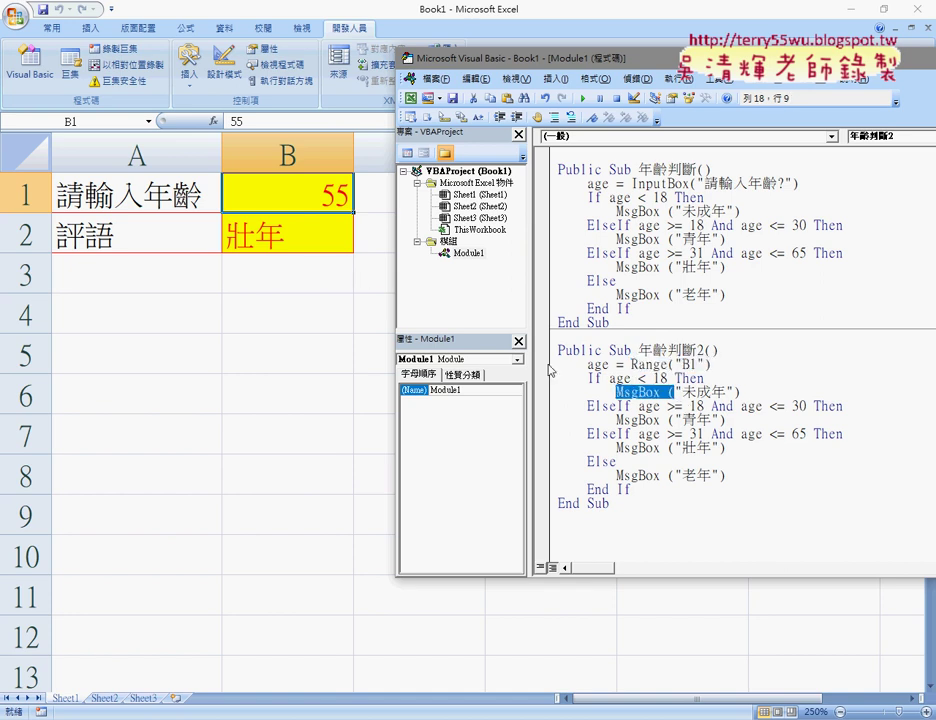
- Run 年齡判斷2 with F5 and from the sheet button, dismissing each 壯年 message, then select B2
{"action": "key", "text": "F5"}
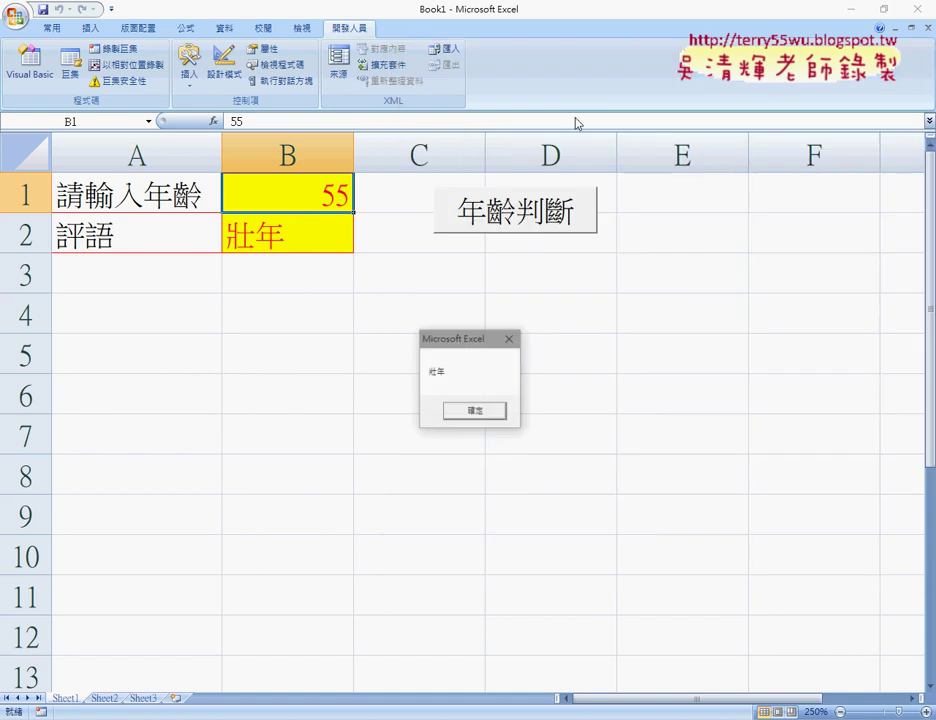
{"action": "left_click", "coordinate": [476, 410]}
{"action": "left_click", "coordinate": [330, 352]}
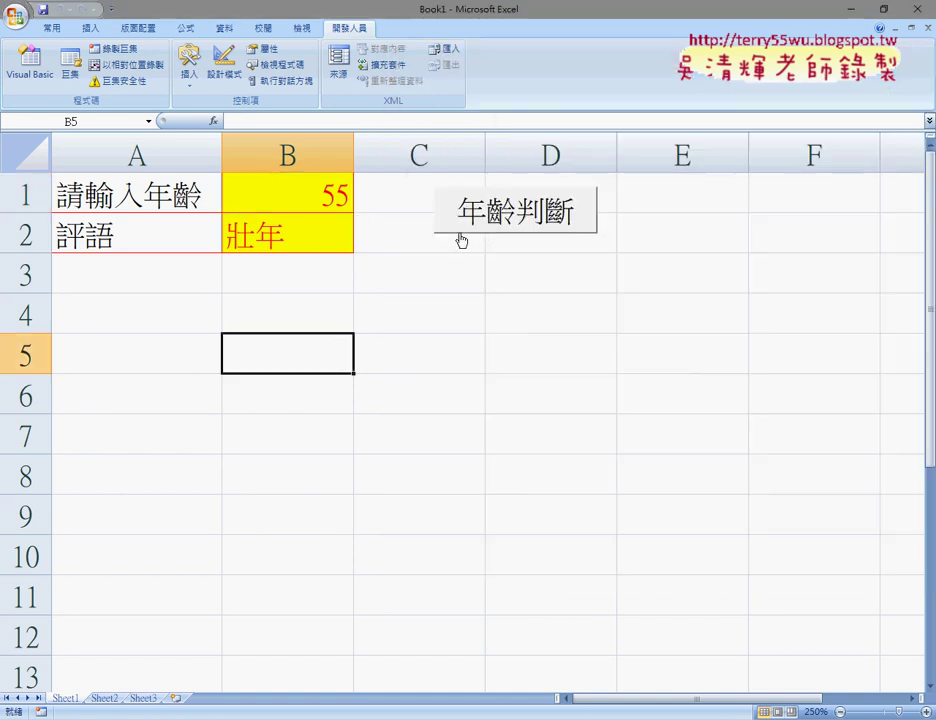
{"action": "left_click", "coordinate": [491, 209]}
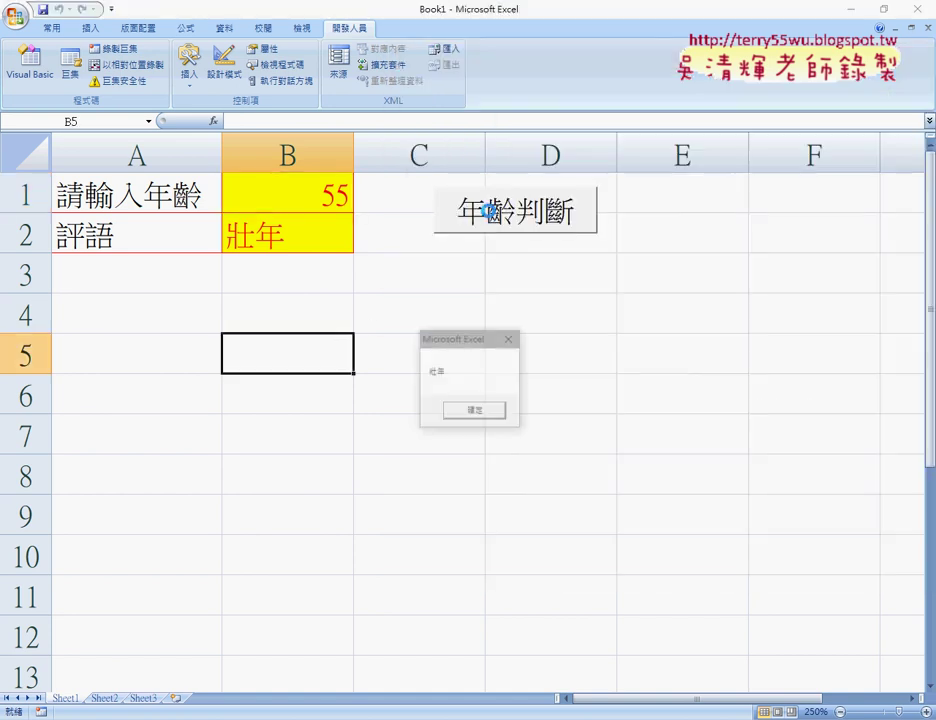
{"action": "left_click", "coordinate": [496, 410]}
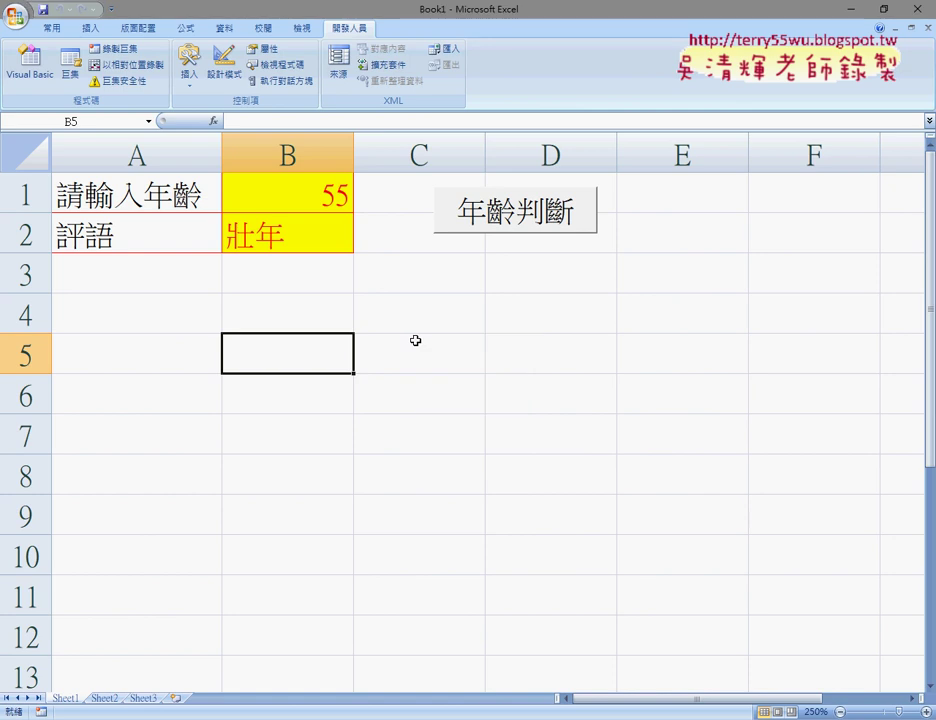
{"action": "left_click", "coordinate": [315, 240]}
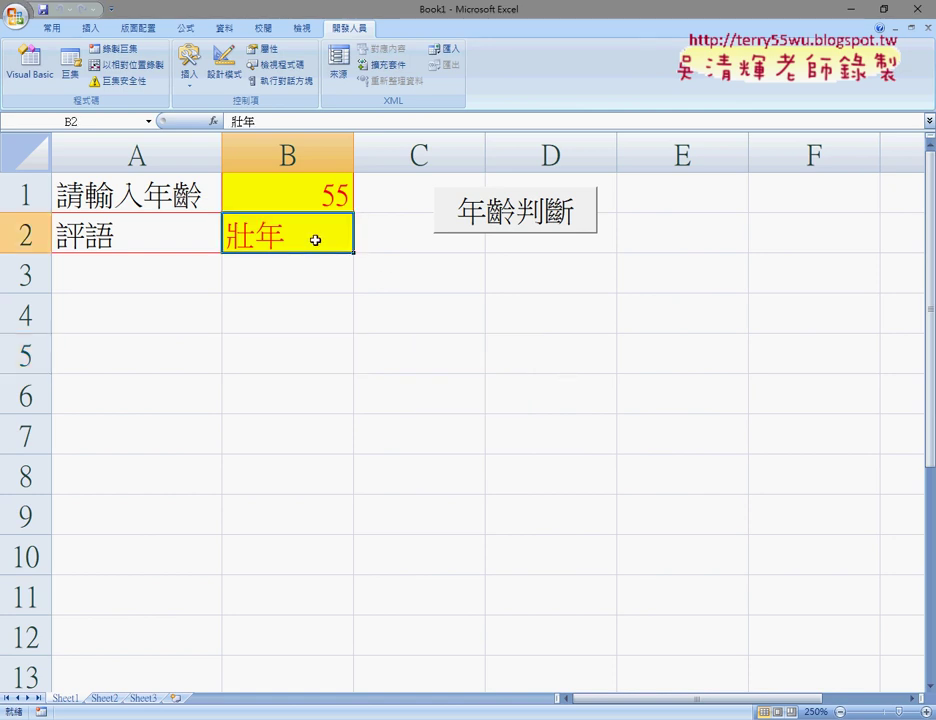
- In the VBA editor, delete MsgBox ( on line 18 and dismiss the compile error
{"action": "left_click", "coordinate": [30, 62]}
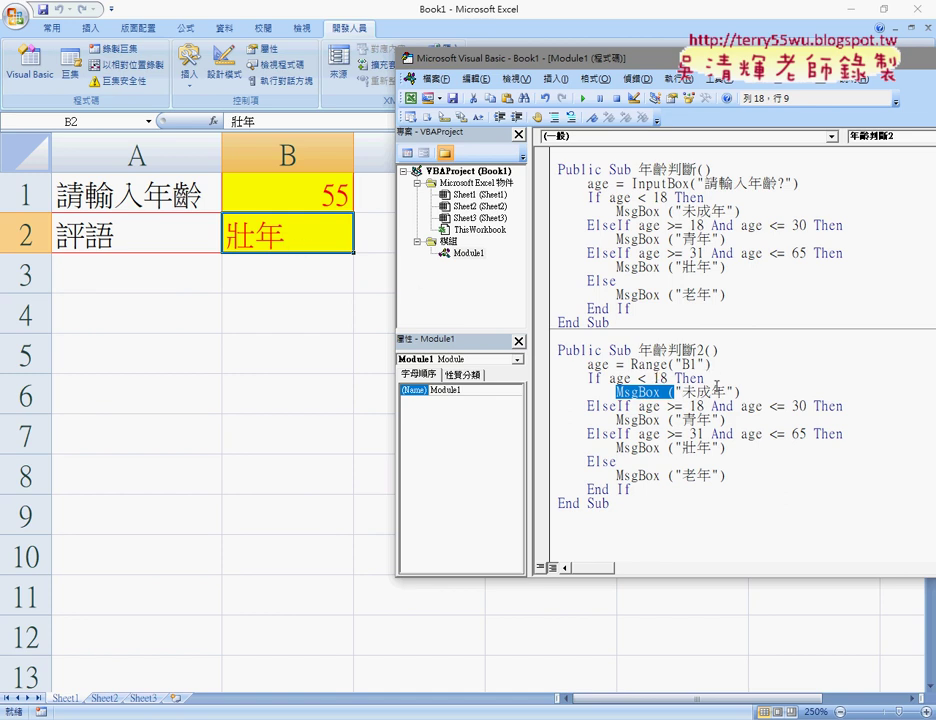
{"action": "left_click", "coordinate": [680, 392]}
{"action": "left_click_drag", "start_coordinate": [680, 392], "coordinate": [619, 396]}
{"action": "key", "text": "Delete"}
{"action": "left_click", "coordinate": [716, 364]}
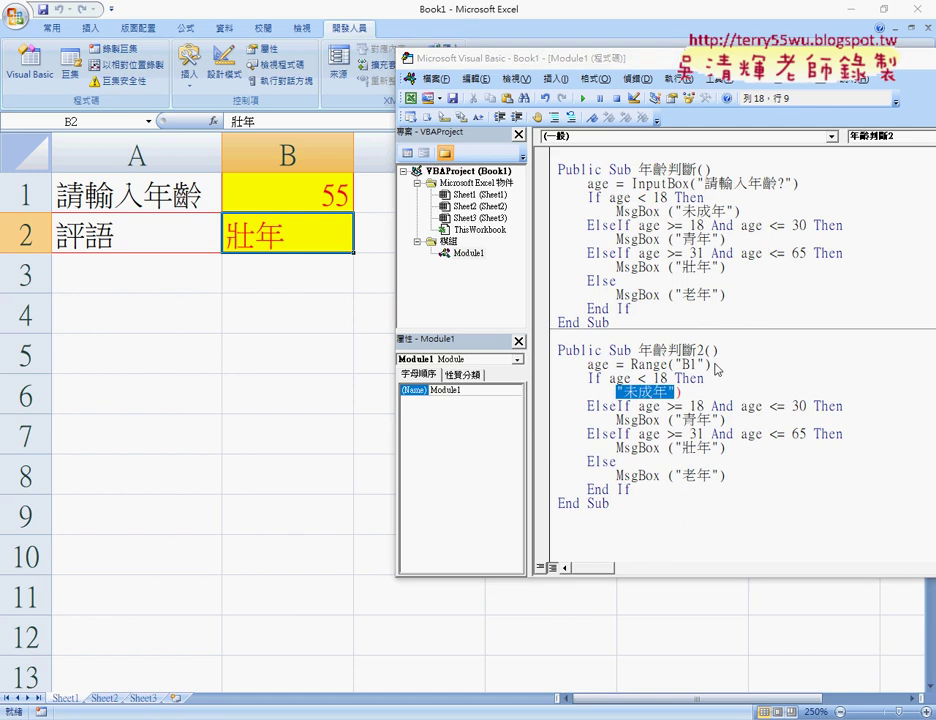
{"action": "left_click", "coordinate": [477, 421]}
- Rewrite line 18 as Range("B2") = "未成年" by pasting Range("B1"), changing 1 to 2 and removing the bracket
{"action": "left_click_drag", "start_coordinate": [711, 365], "coordinate": [630, 365]}
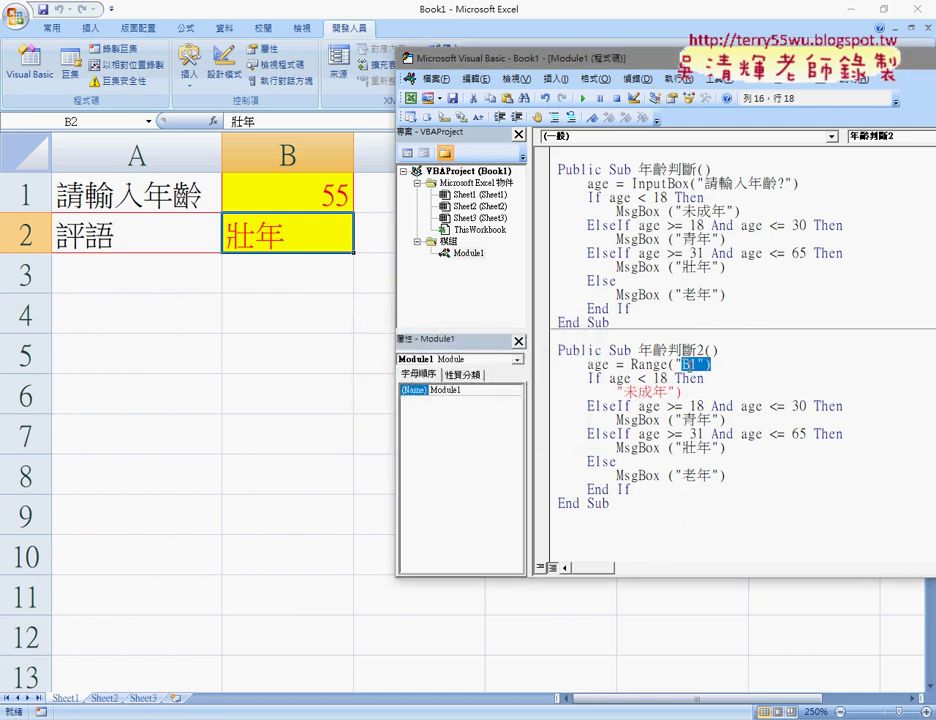
{"action": "key", "text": "ctrl+c"}
{"action": "left_click", "coordinate": [618, 393]}
{"action": "key", "text": "ctrl+v"}
{"action": "left_click", "coordinate": [677, 393]}
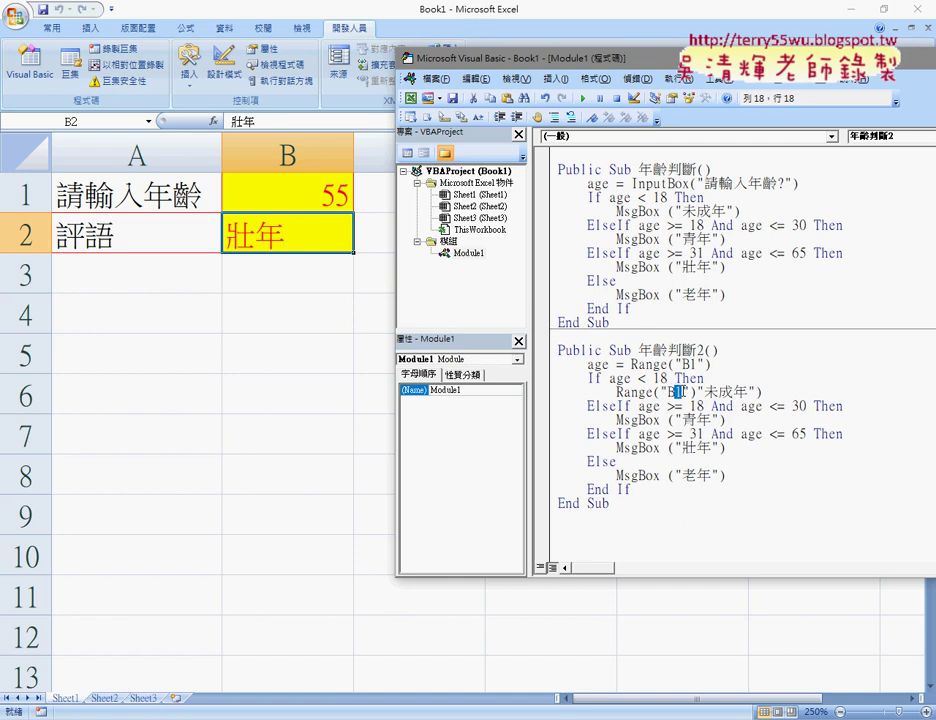
{"action": "type", "text": "2"}
{"action": "key", "text": "Right"}
{"action": "key", "text": "Right"}
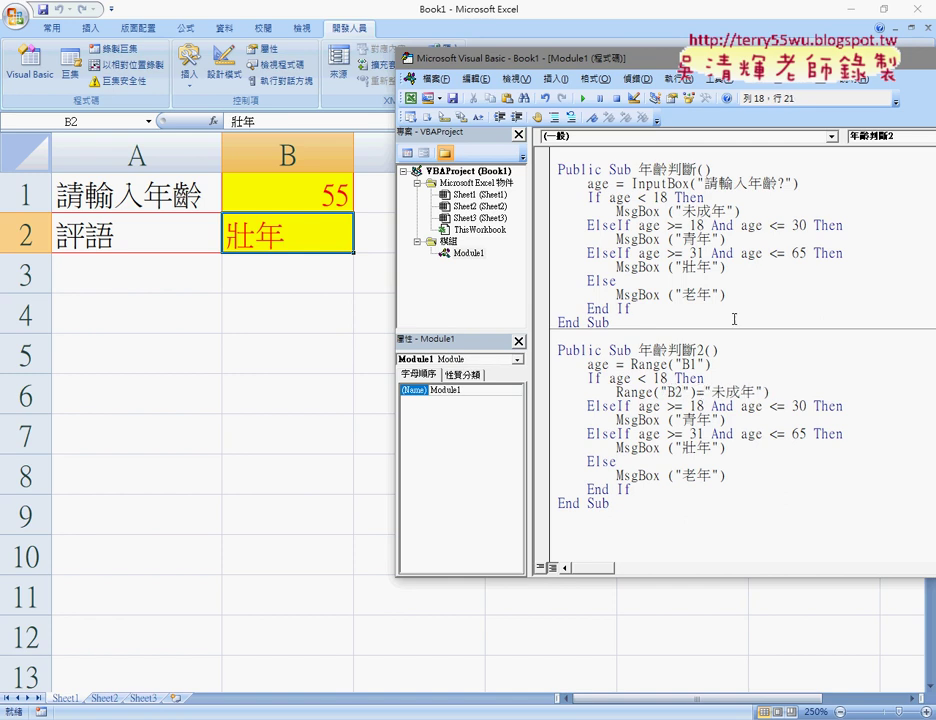
{"action": "type", "text": "="}
{"action": "left_click_drag", "start_coordinate": [771, 393], "coordinate": [763, 393]}
{"action": "key", "text": "Delete"}
{"action": "mouse_move", "coordinate": [704, 392]}
{"action": "left_mouse_down"}
{"action": "mouse_move", "coordinate": [631, 392]}
{"action": "mouse_move", "coordinate": [672, 420]}
{"action": "left_mouse_up"}
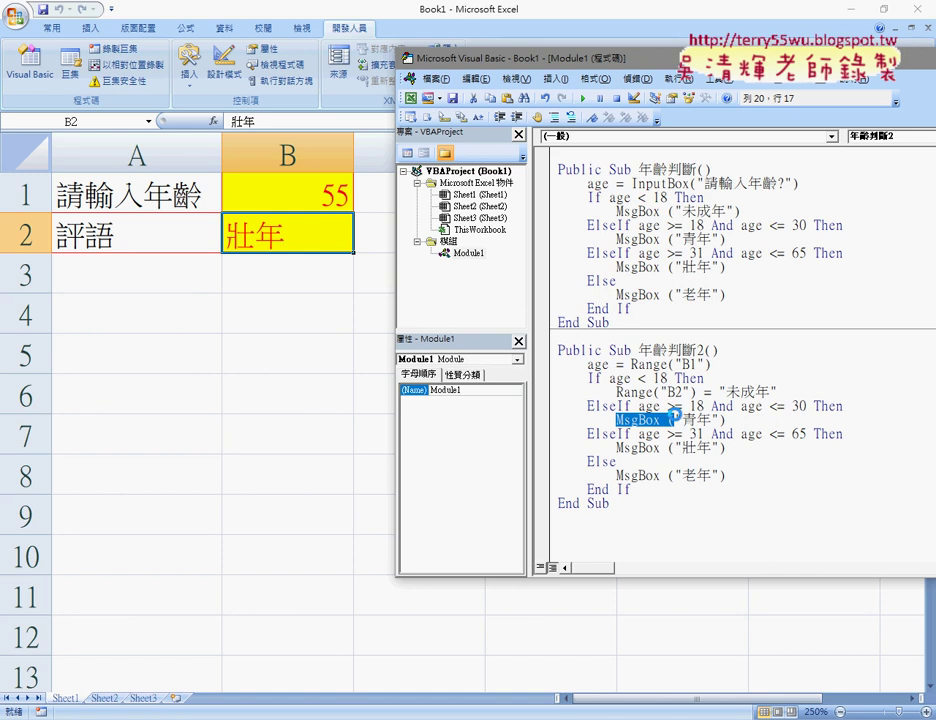
- Replace all 7 occurrences of MsgBox ( in the module with Range("B2")=
{"action": "key", "text": "ctrl+h"}
{"action": "left_click_drag", "start_coordinate": [500, 597], "coordinate": [508, 400]}
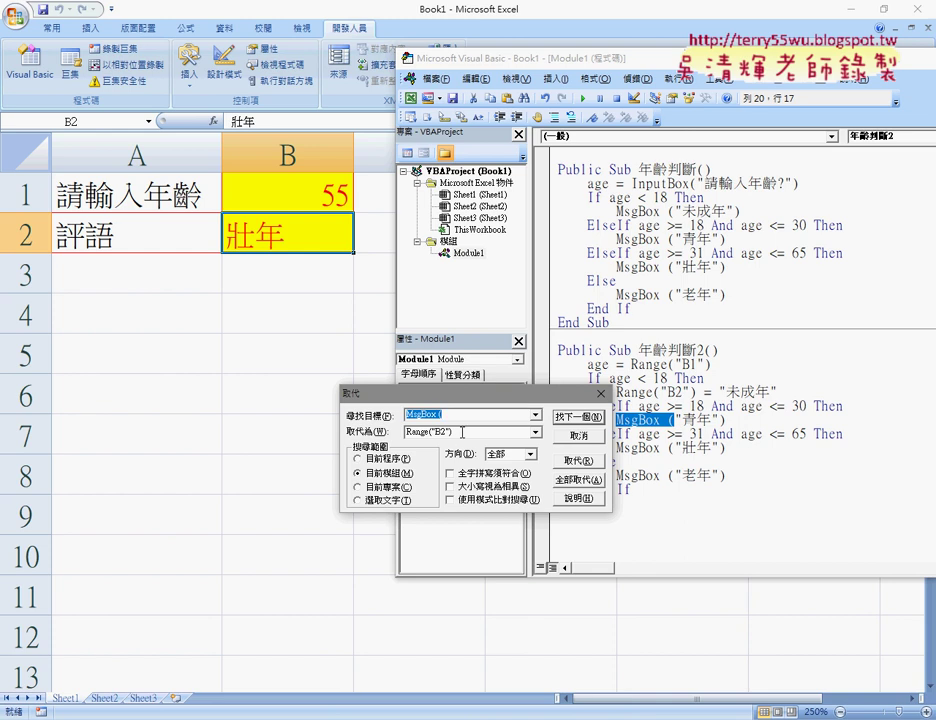
{"action": "left_click", "coordinate": [516, 430]}
{"action": "type", "text": "="}
{"action": "left_click", "coordinate": [562, 481]}
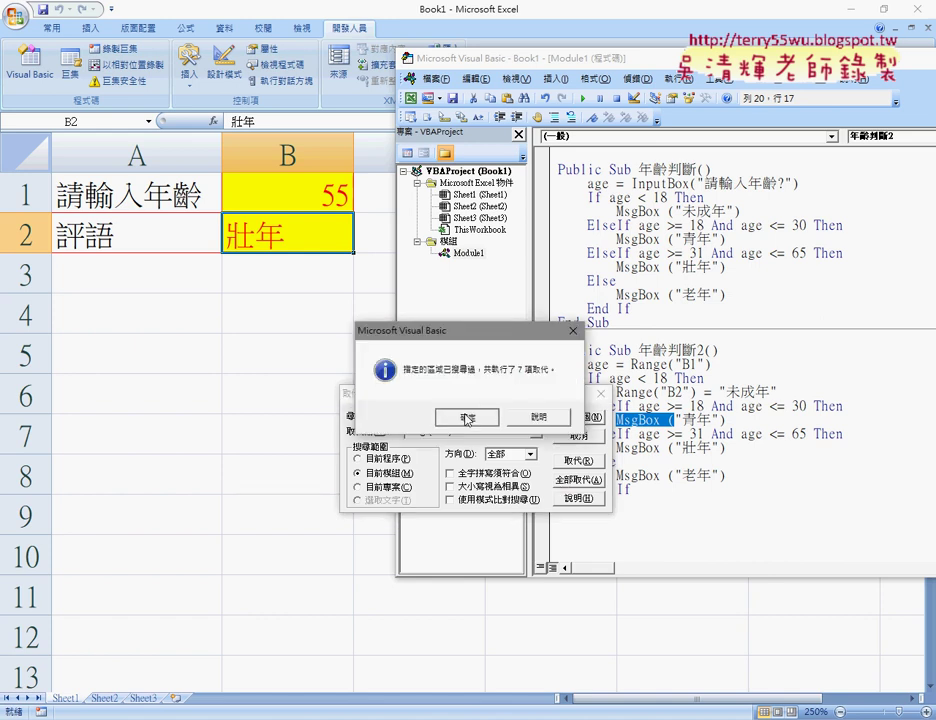
{"action": "left_click", "coordinate": [466, 420]}
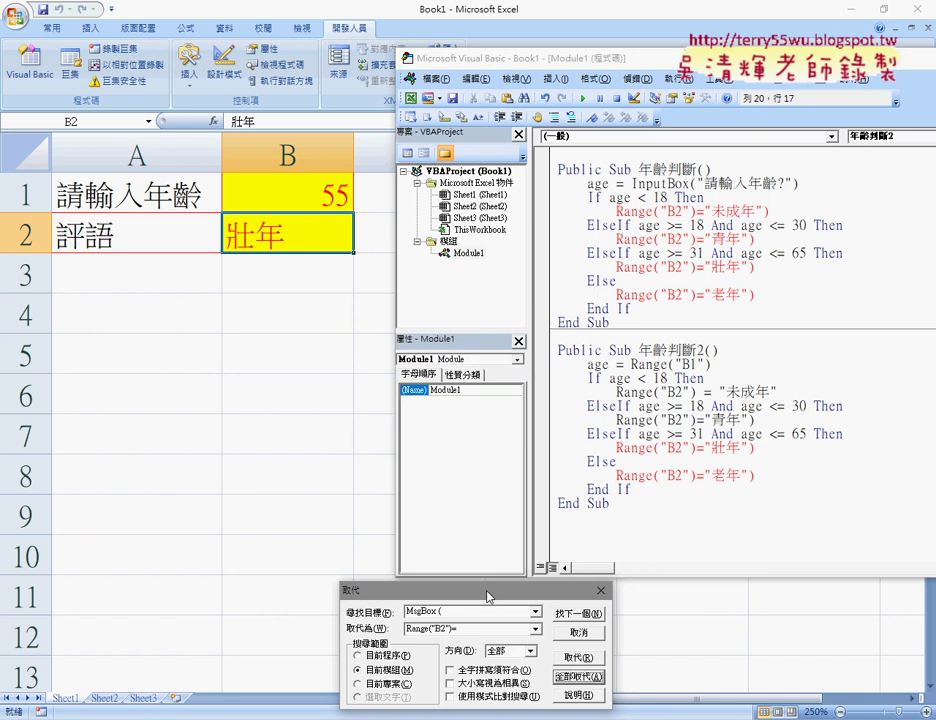
{"action": "left_click_drag", "start_coordinate": [487, 591], "coordinate": [329, 299]}
{"action": "left_click", "coordinate": [429, 352]}
- Dismiss the compile error, delete the trailing brackets on lines 20, 22 and 24, then highlight Range("B1")
{"action": "left_click", "coordinate": [674, 298]}
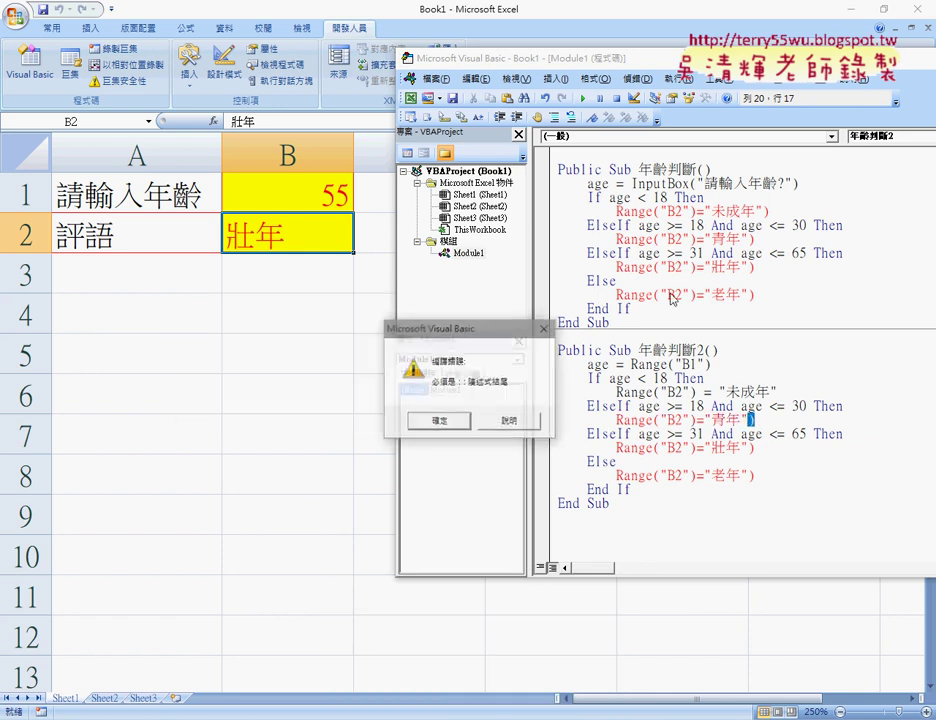
{"action": "left_click", "coordinate": [462, 421]}
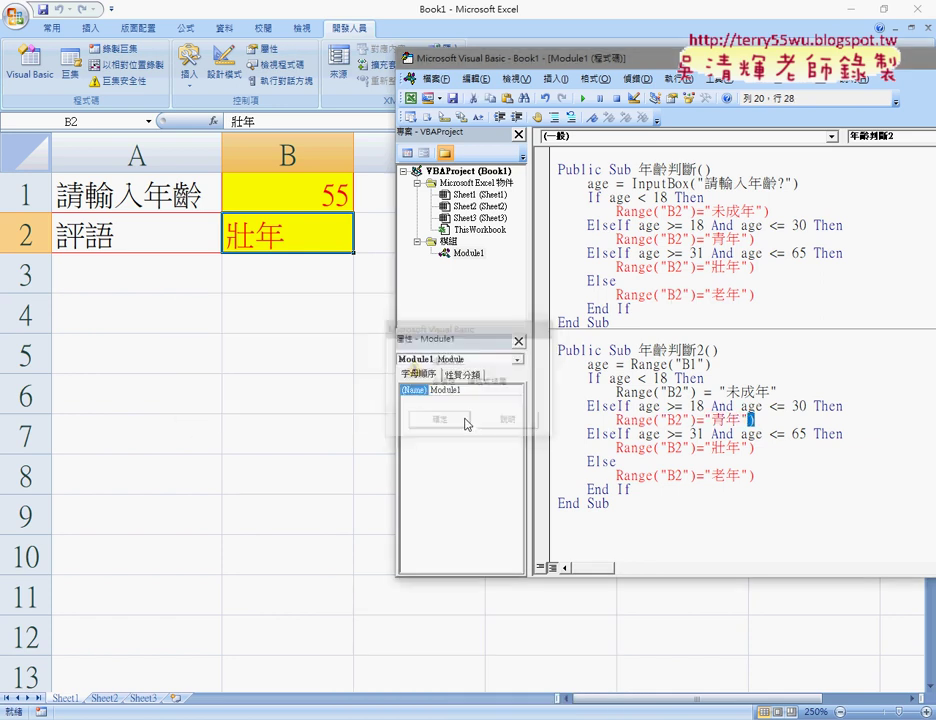
{"action": "left_click", "coordinate": [768, 416]}
{"action": "key", "text": "BackSpace"}
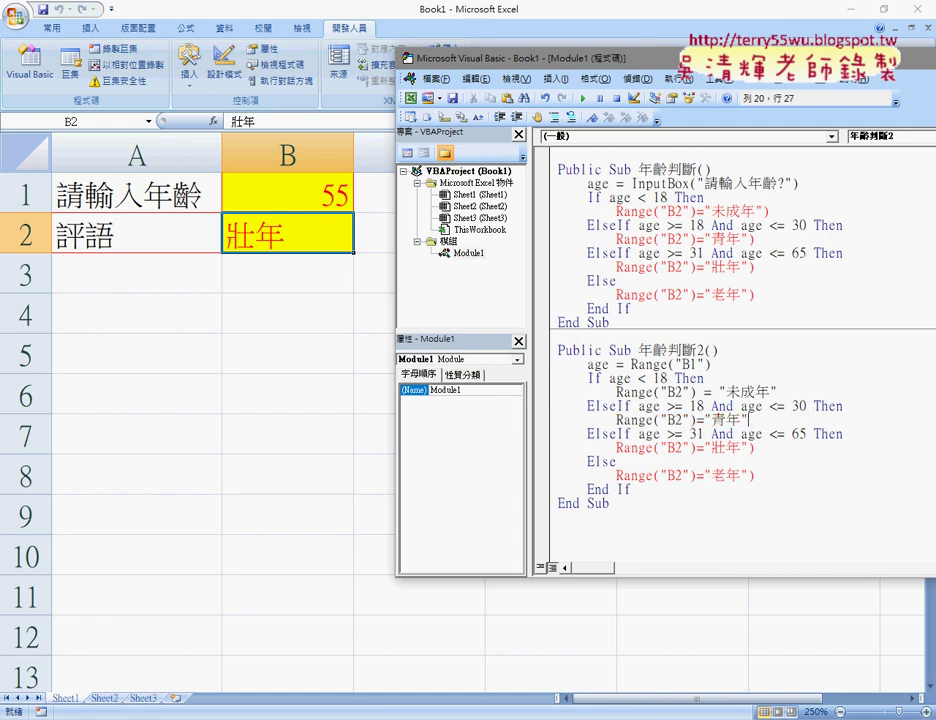
{"action": "key", "text": "Down"}
{"action": "key", "text": "Down"}
{"action": "key", "text": "Delete"}
{"action": "key", "text": "Down"}
{"action": "key", "text": "Down"}
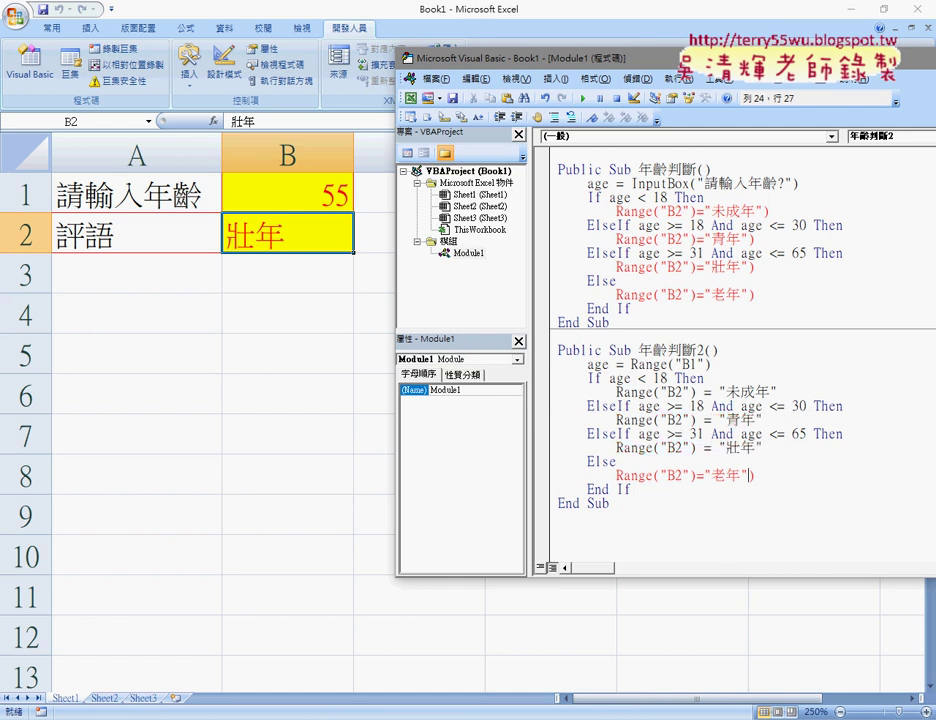
{"action": "key", "text": "Delete"}
{"action": "key", "text": "Down"}
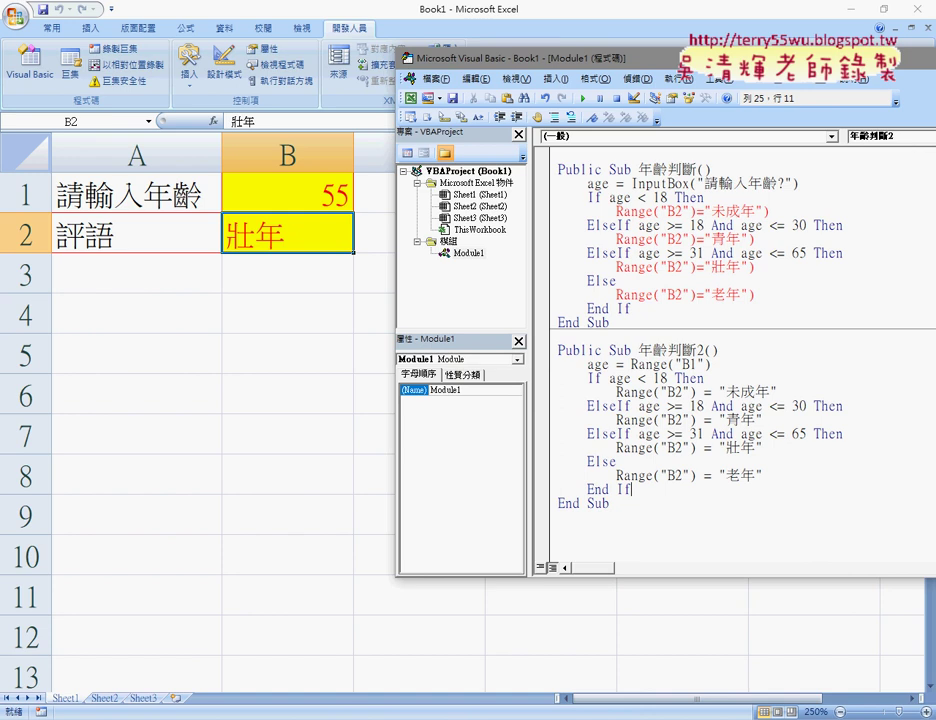
{"action": "left_click", "coordinate": [716, 366]}
{"action": "left_click_drag", "start_coordinate": [716, 366], "coordinate": [631, 366]}
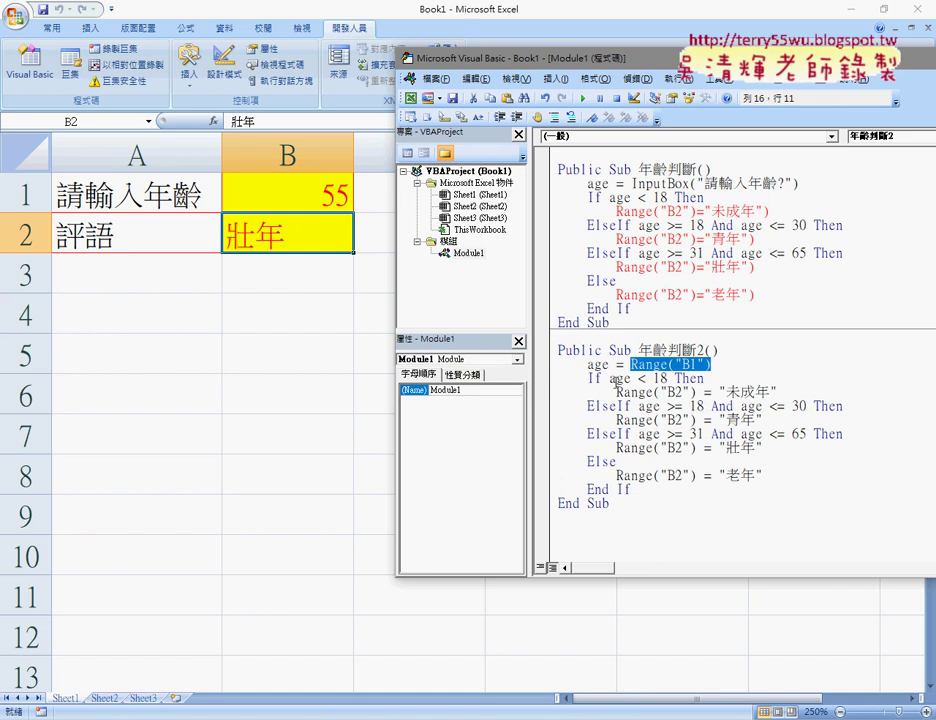
{"action": "left_click_drag", "start_coordinate": [616, 393], "coordinate": [720, 392]}
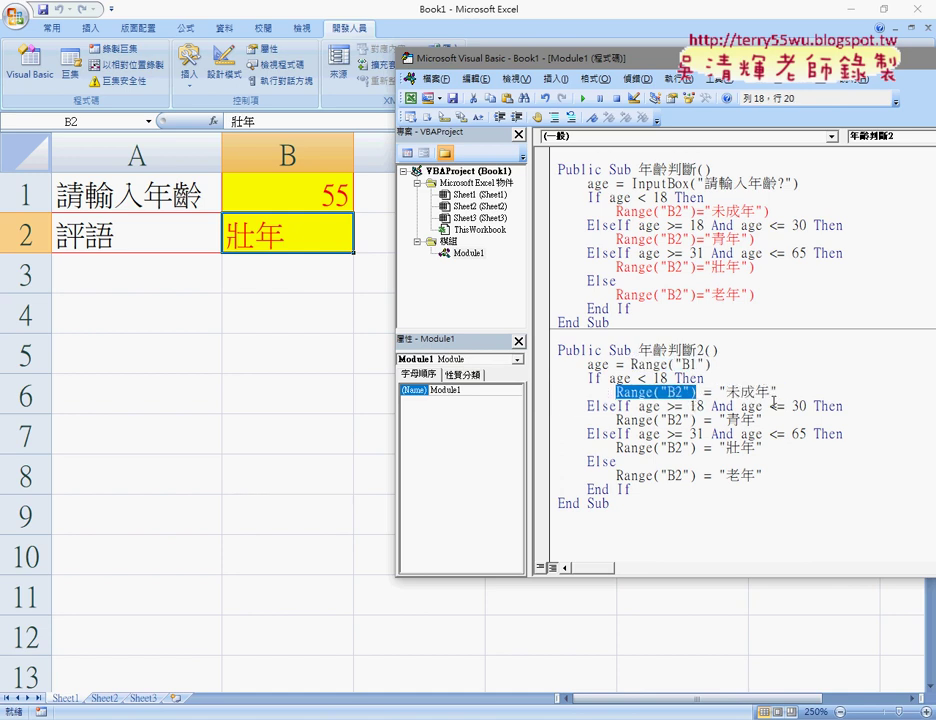
{"action": "left_click_drag", "start_coordinate": [777, 392], "coordinate": [716, 392]}
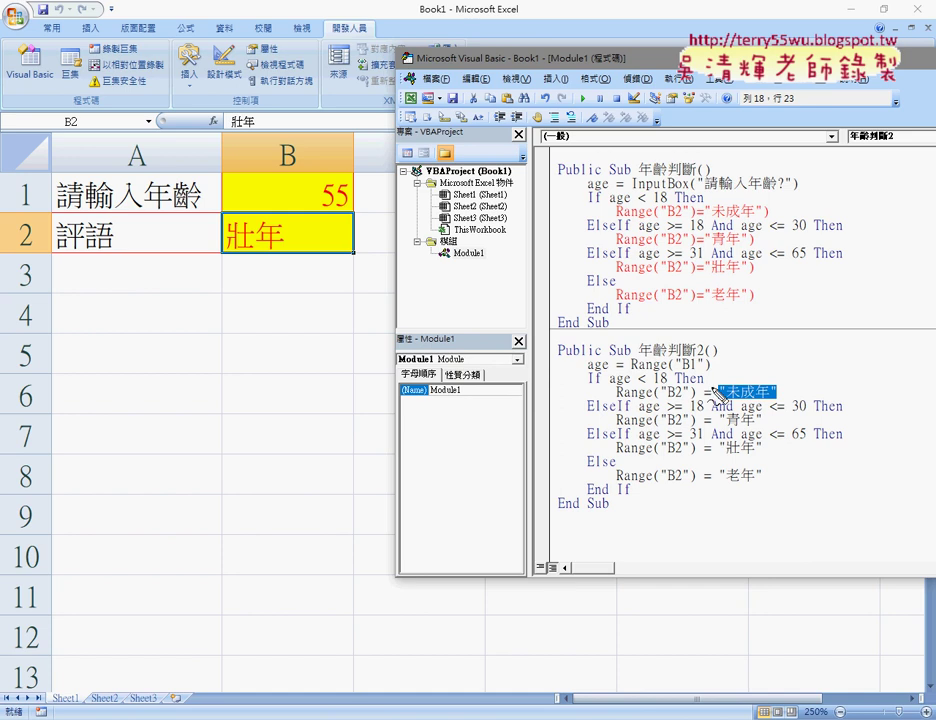
{"action": "left_click_drag", "start_coordinate": [714, 405], "coordinate": [775, 403]}
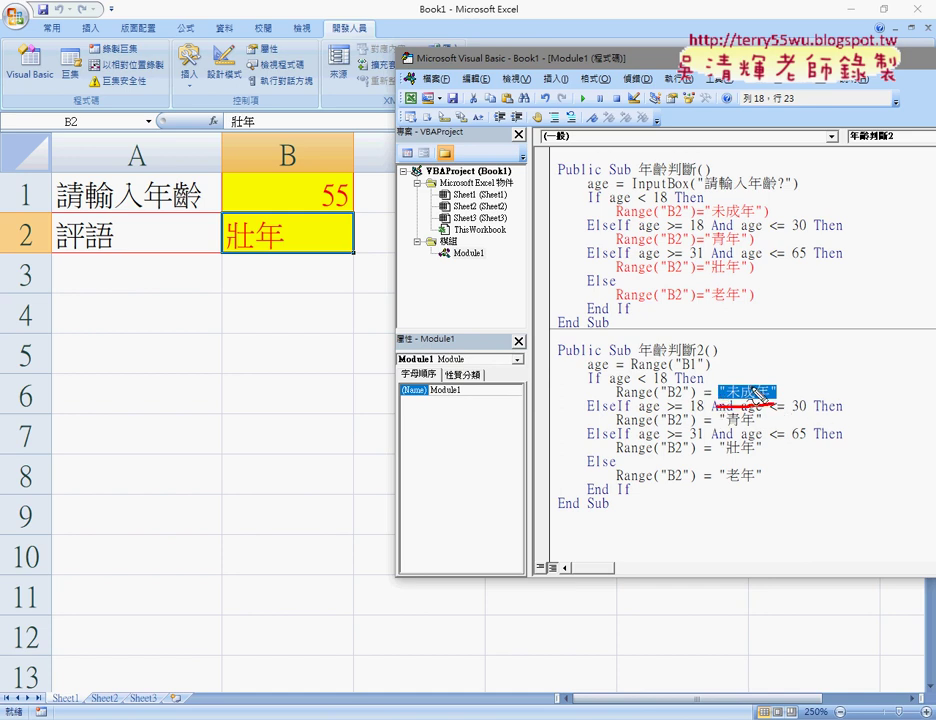
{"action": "mouse_move", "coordinate": [722, 366]}
{"action": "left_mouse_down"}
{"action": "mouse_move", "coordinate": [680, 398]}
{"action": "mouse_move", "coordinate": [700, 398]}
{"action": "left_mouse_up"}
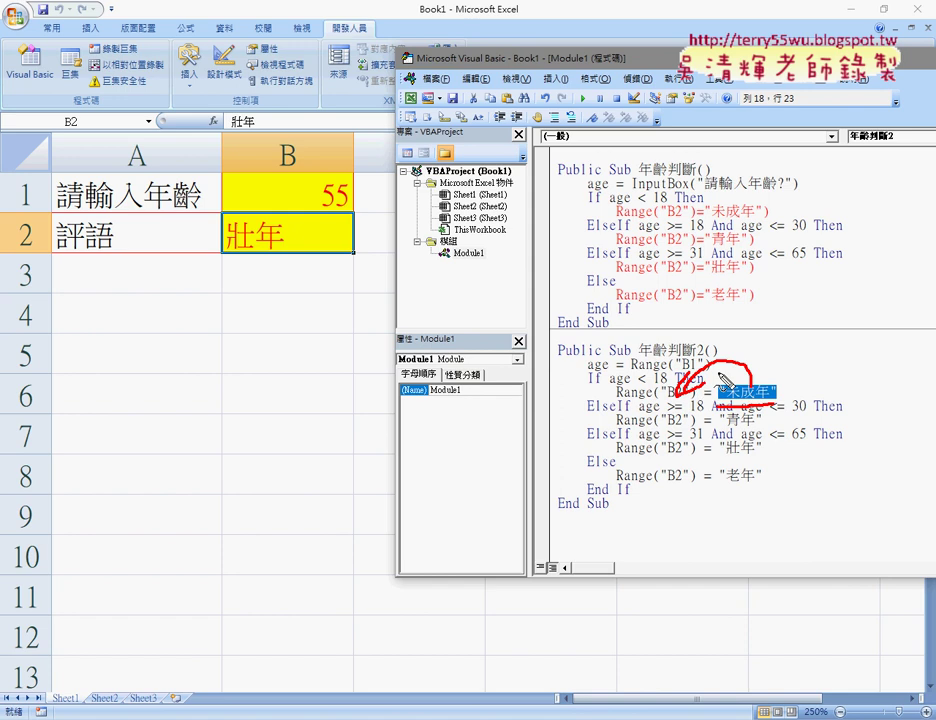